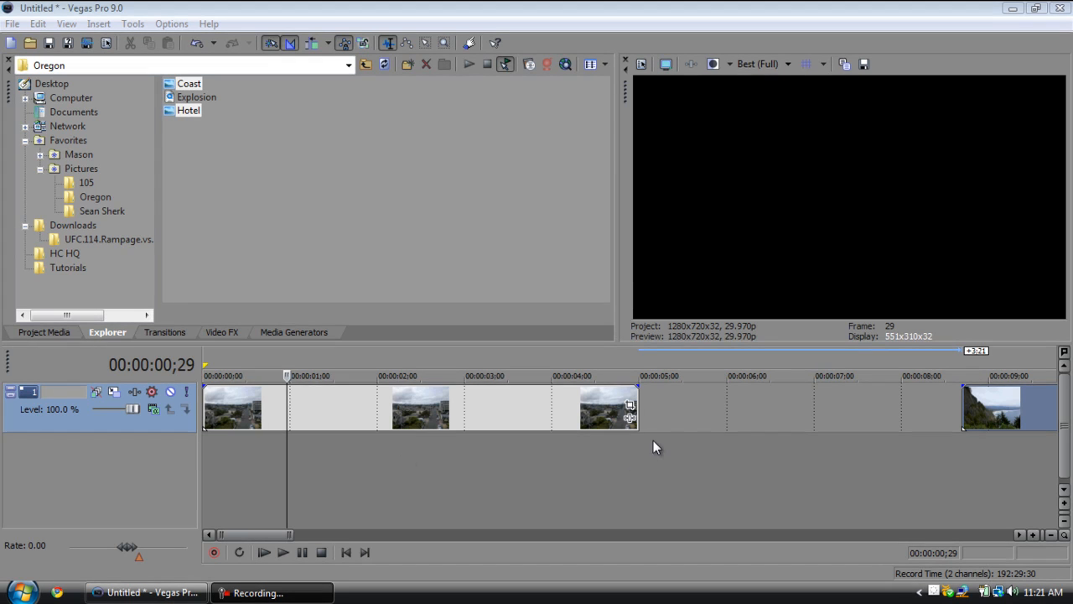
Rearrange the track so the Coast clip starts at 00:00:00;00 and the Hotel clip follows after a gap, at about 7.7 seconds.
click(702, 437)
drag(491, 424, 664, 421)
drag(1006, 403, 81, 384)
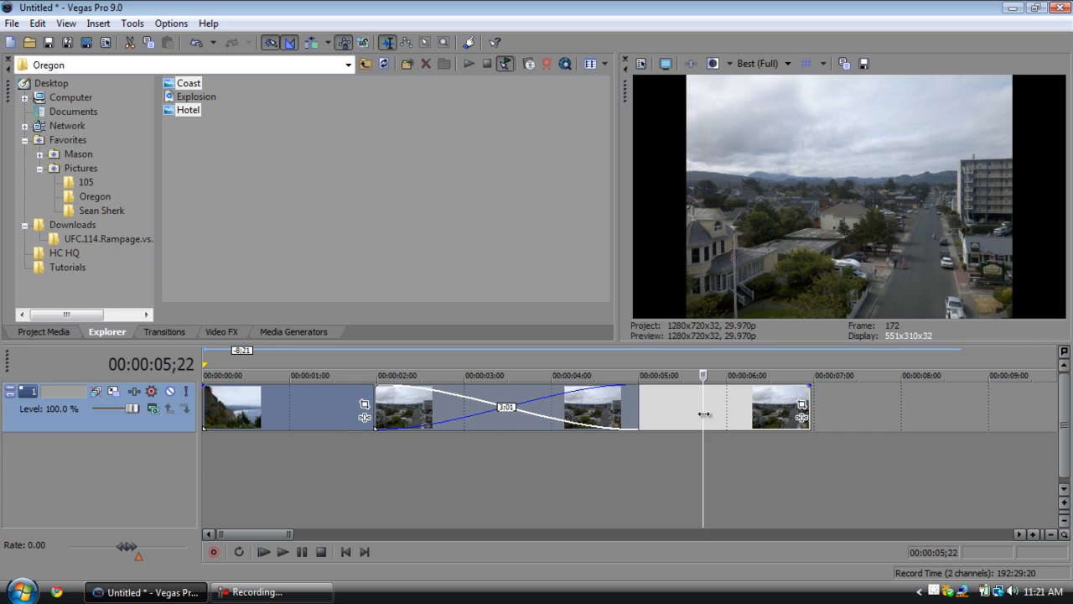
drag(703, 414, 959, 411)
drag(669, 408, 1071, 409)
click(334, 453)
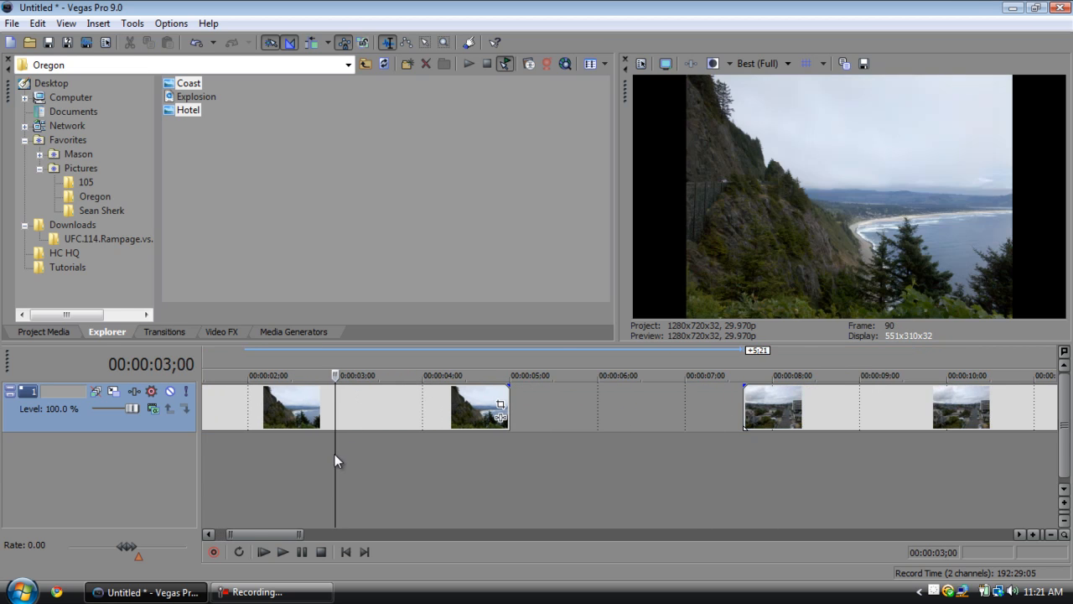
scroll(300, 467, down, 2)
scroll(299, 467, up, 2)
click(357, 475)
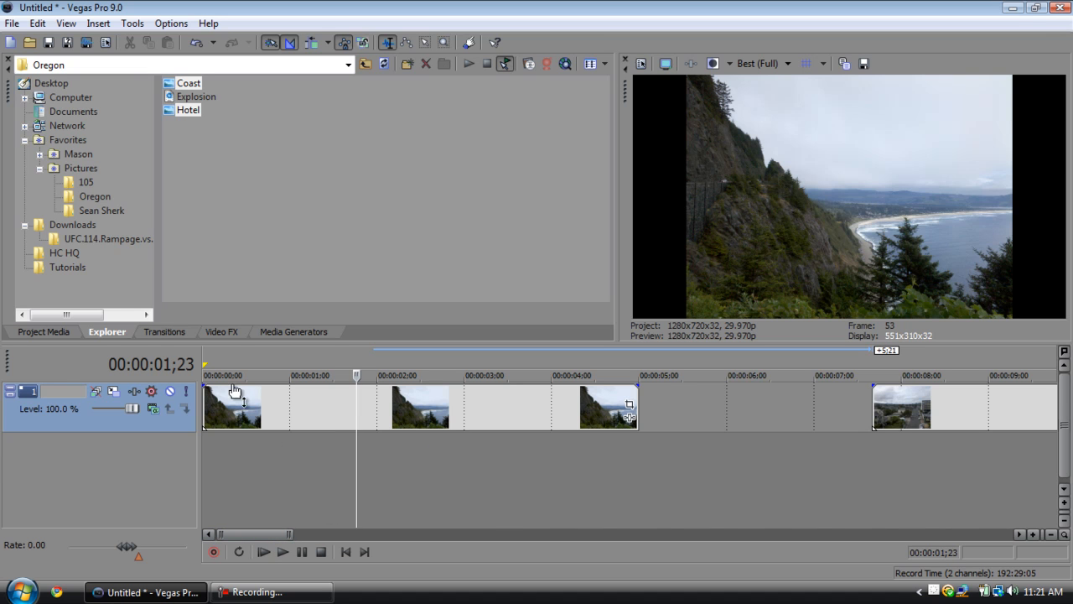
Apply the 100% Black and White preset of the Black and White video effect to the Coast clip.
click(223, 332)
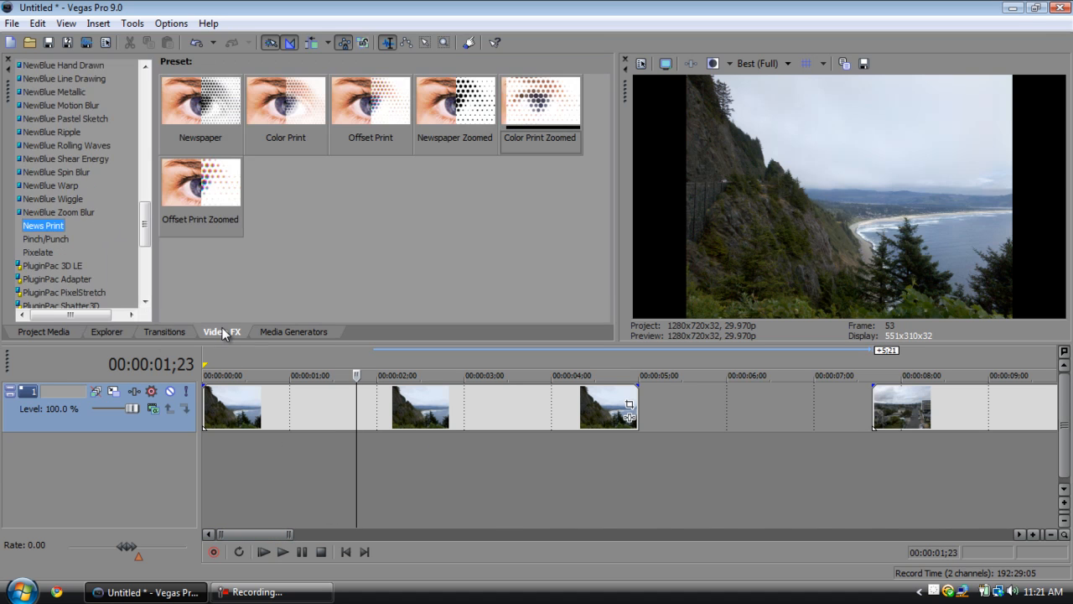
scroll(60, 122, up, 15)
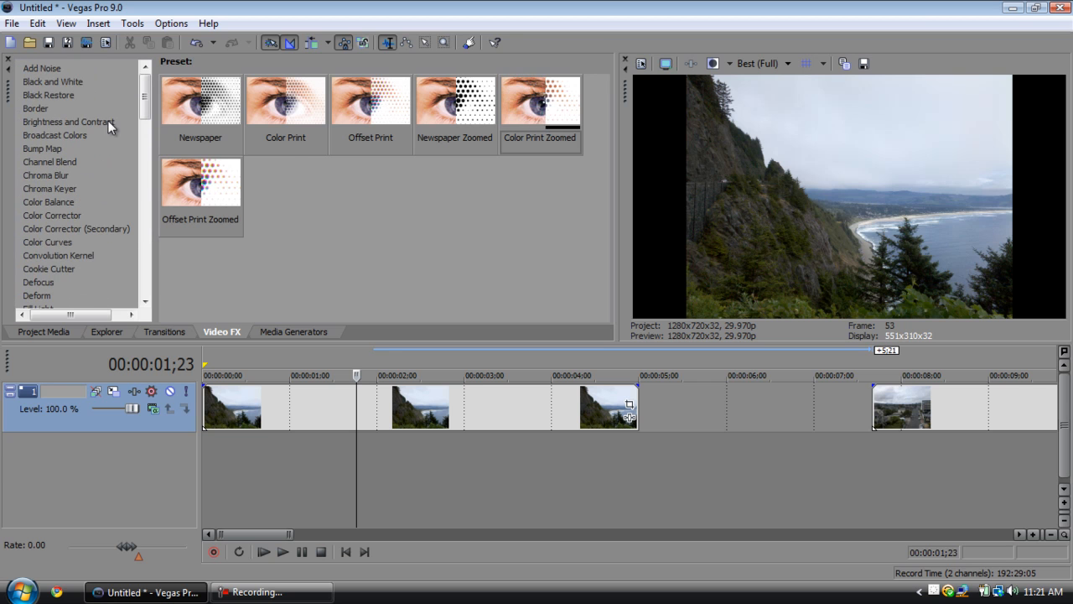
click(52, 81)
drag(540, 105, 347, 406)
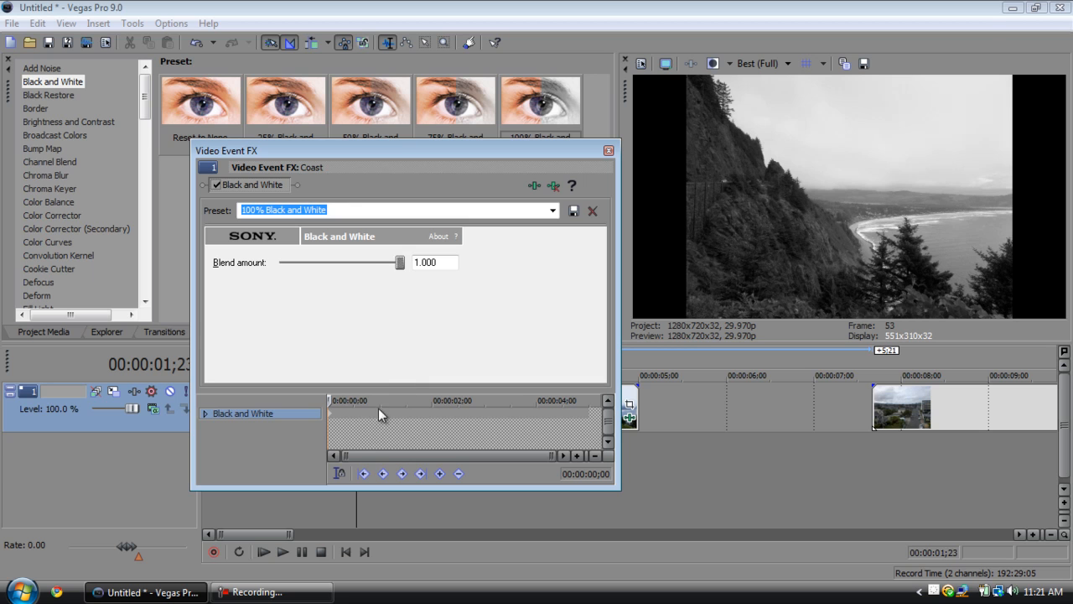
Scrub and play the effect's keyframe timeline, and put the displaced first keyframe back at 00:00:00;00.
drag(332, 400, 431, 399)
drag(433, 400, 329, 400)
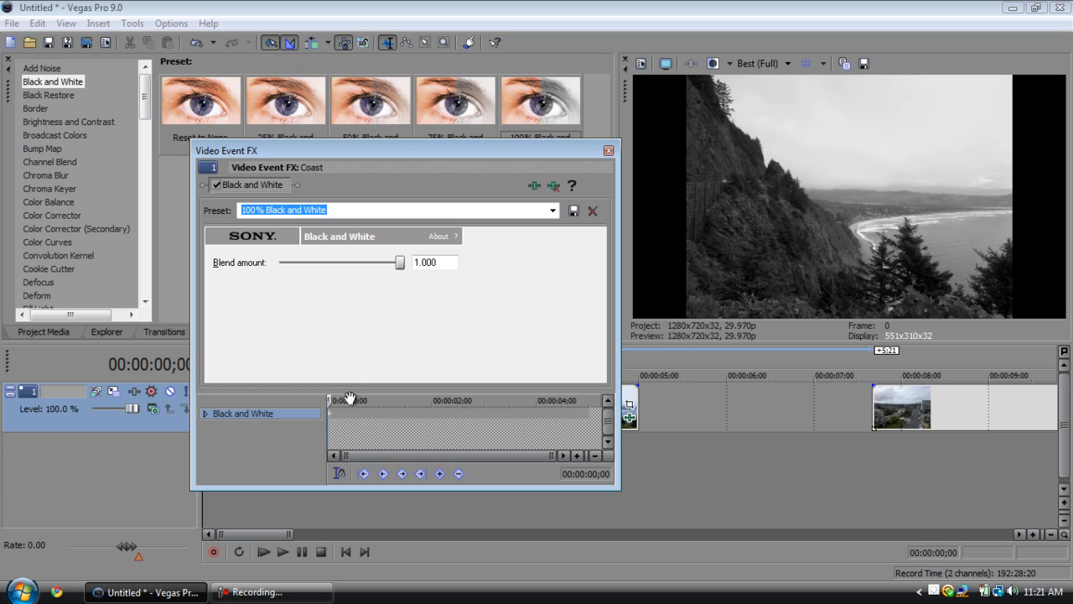
scroll(349, 398, up, 5)
key(space)
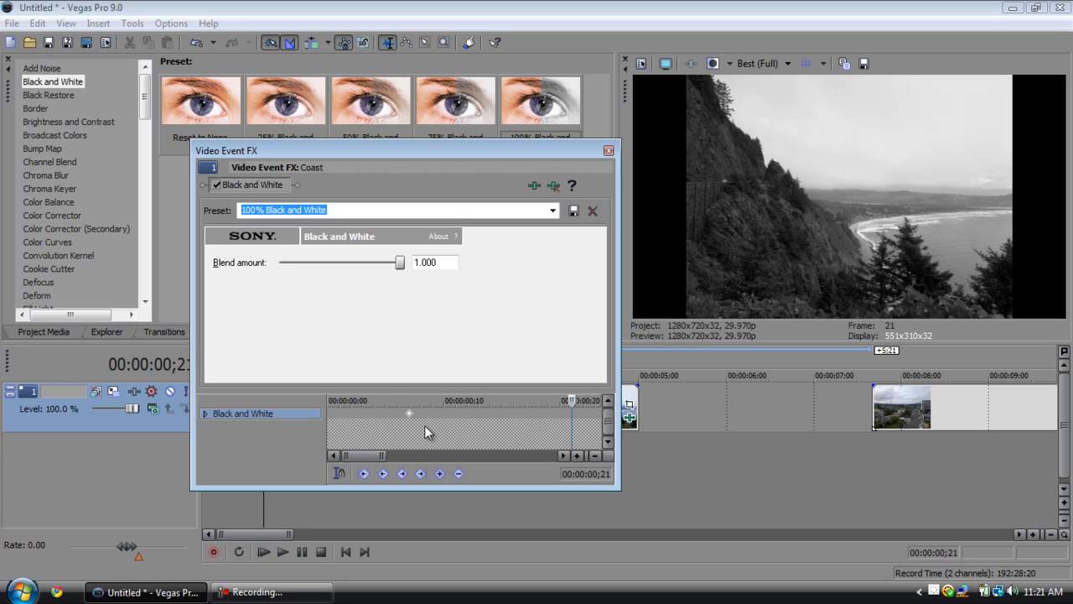
drag(412, 419, 305, 435)
click(331, 414)
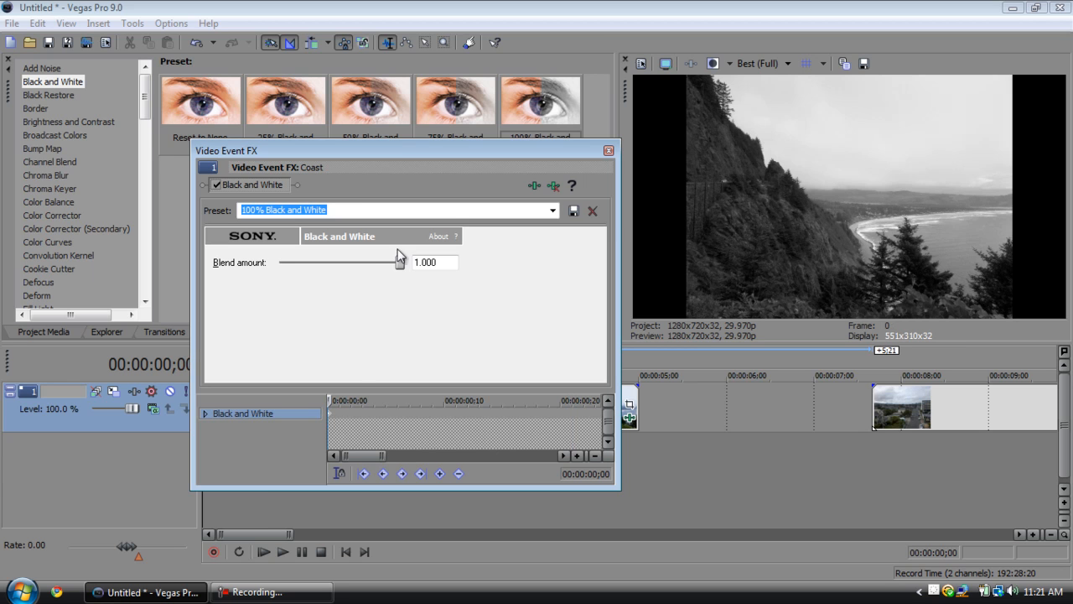
Set the Black and White blend amount to 0.000 at the first keyframe and to 1.000 at 00:00:02;00.
drag(403, 267, 279, 263)
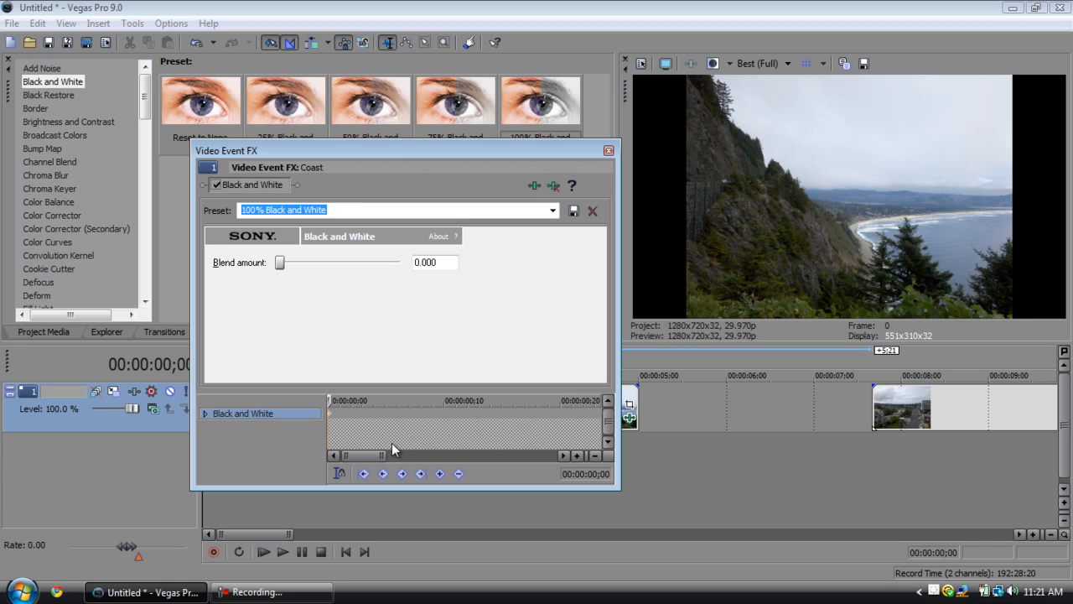
click(502, 412)
scroll(494, 414, down, 3)
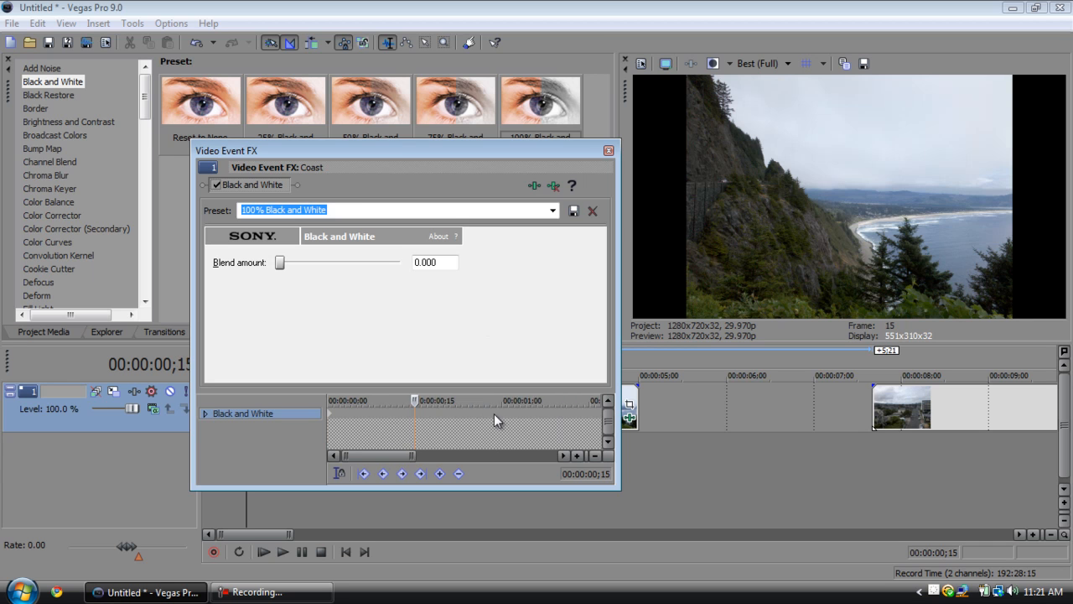
click(562, 414)
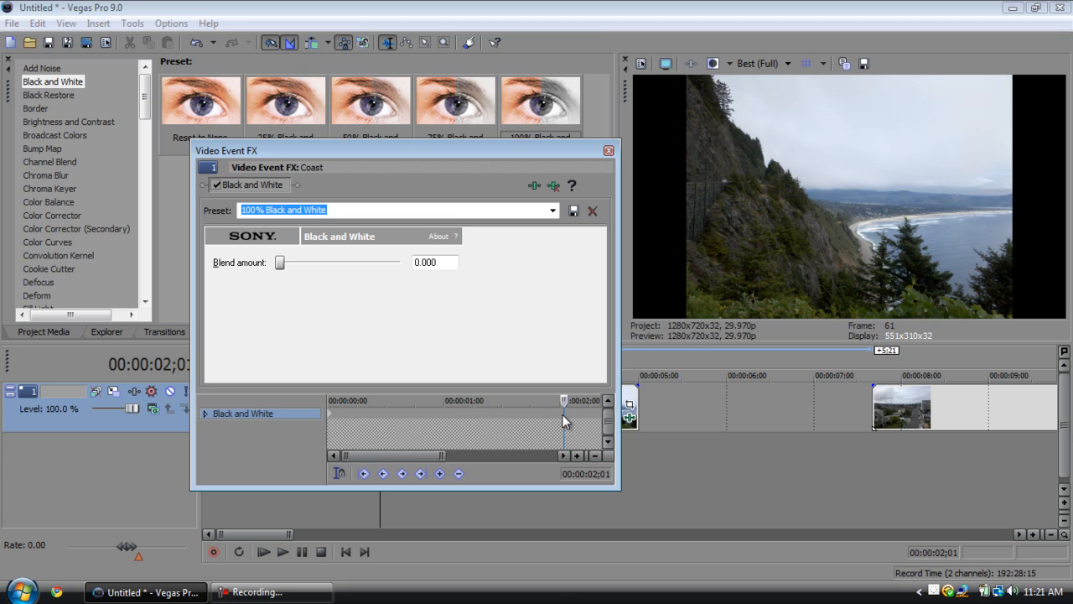
key(Left)
key(Left)
drag(282, 265, 527, 280)
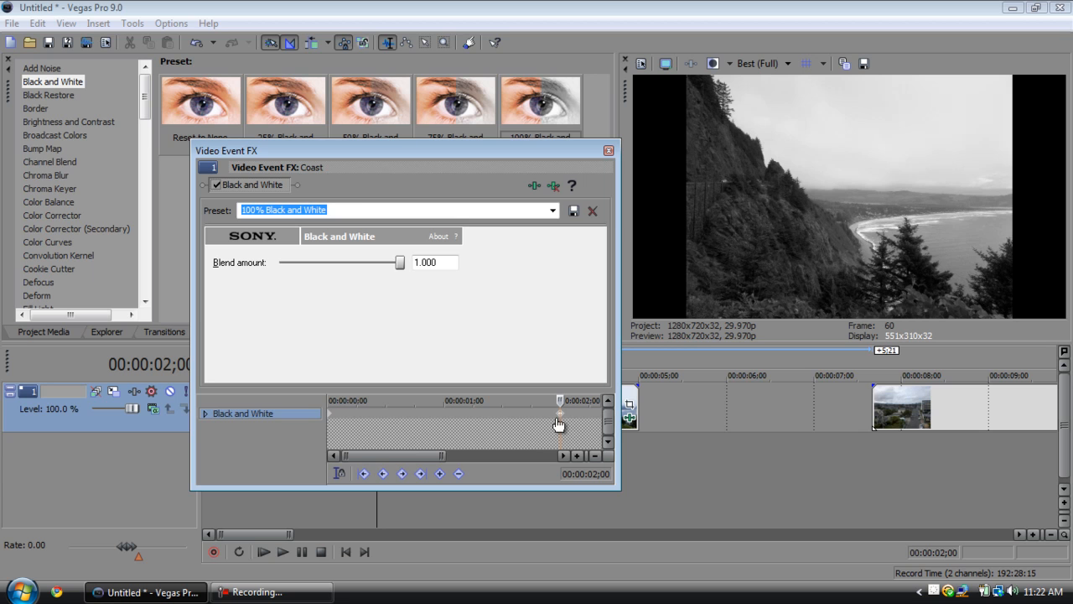
scroll(560, 418, up, 5)
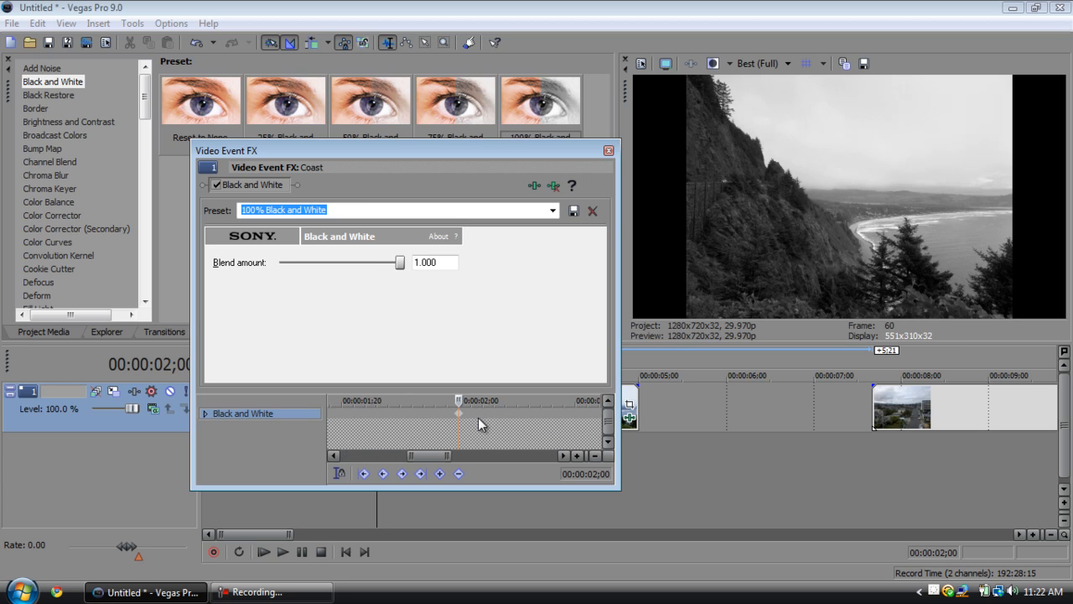
scroll(478, 418, down, 5)
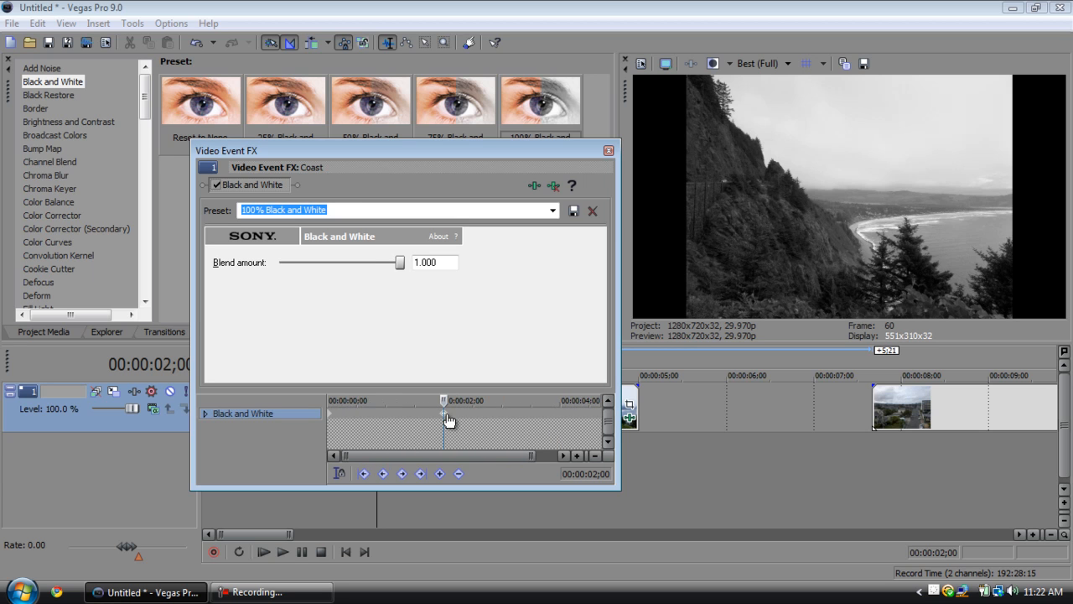
Delete the keyframe at 00:00:02;00 and recreate it with a blend amount of 1.000.
click(458, 475)
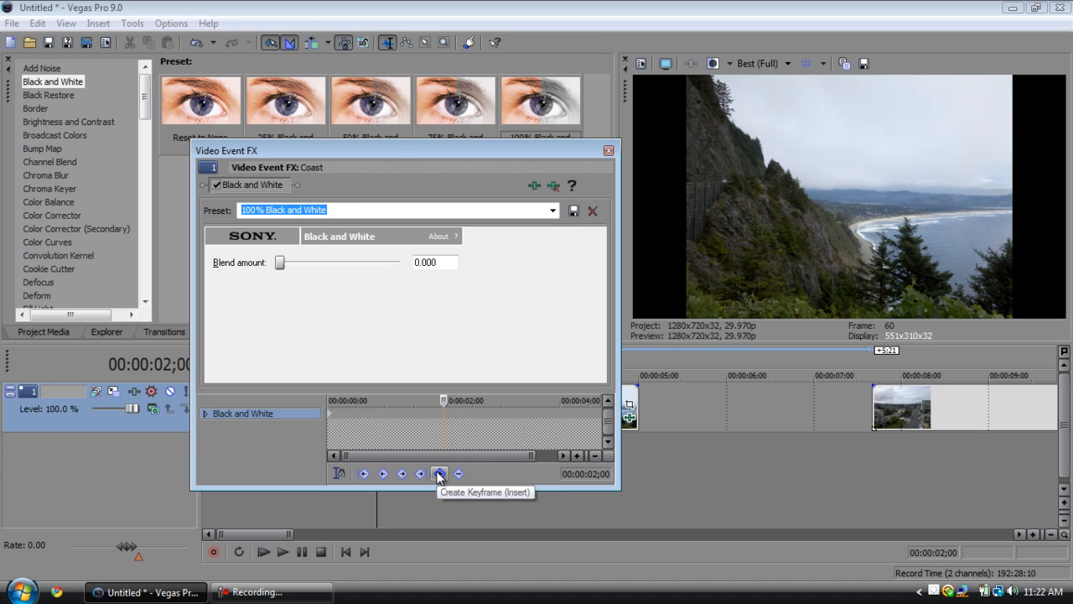
click(438, 474)
drag(281, 262, 485, 281)
Enlarge the effect window and scrub between the keyframes at 00:00:00;00 and 00:00:02;00 to check the blend change.
drag(444, 400, 245, 403)
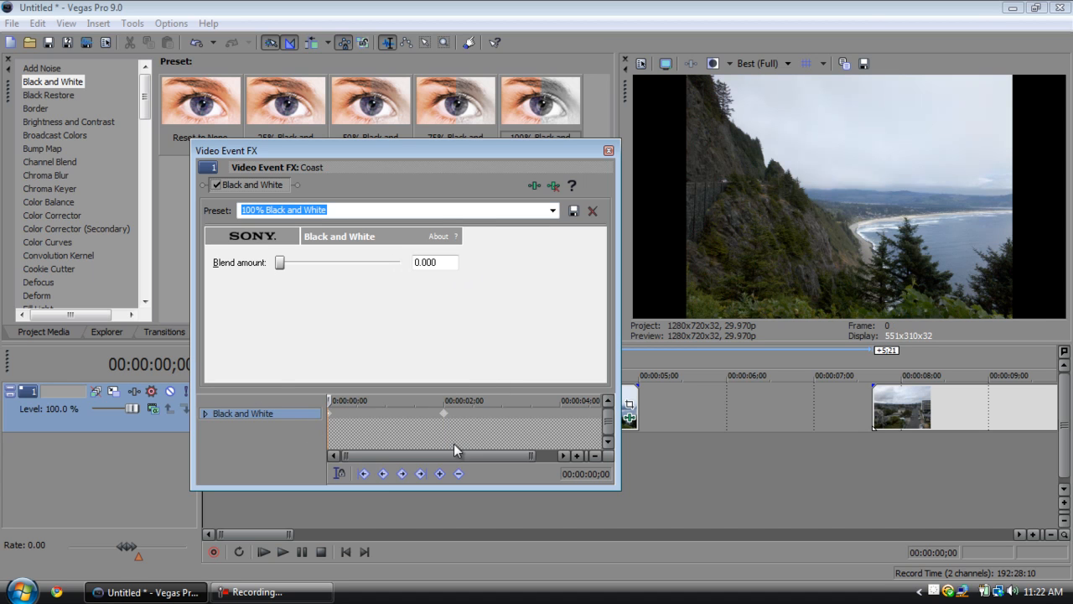
drag(528, 455, 429, 455)
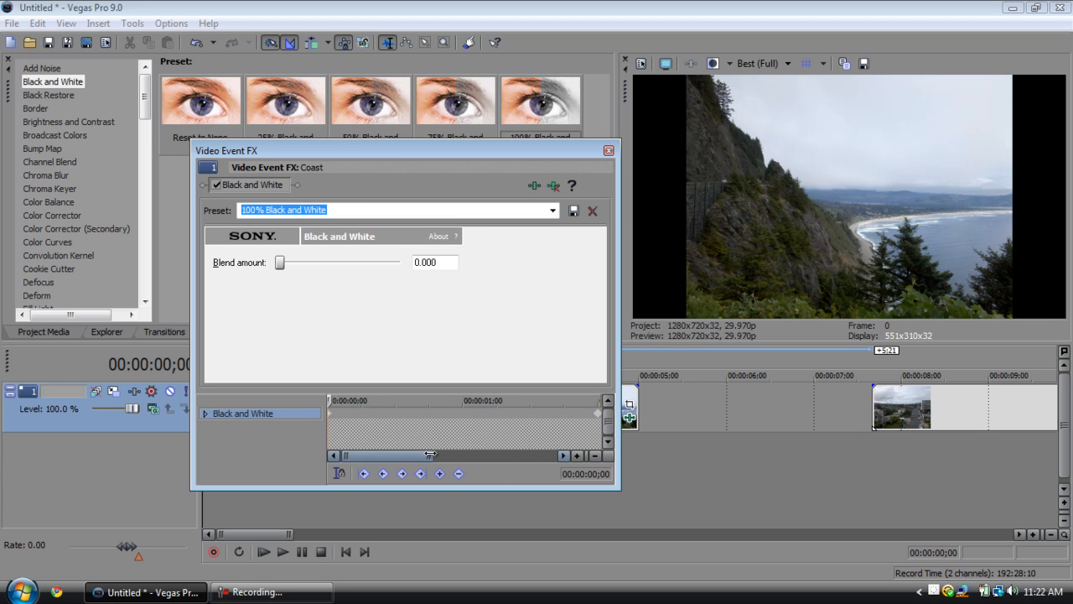
drag(620, 415, 668, 417)
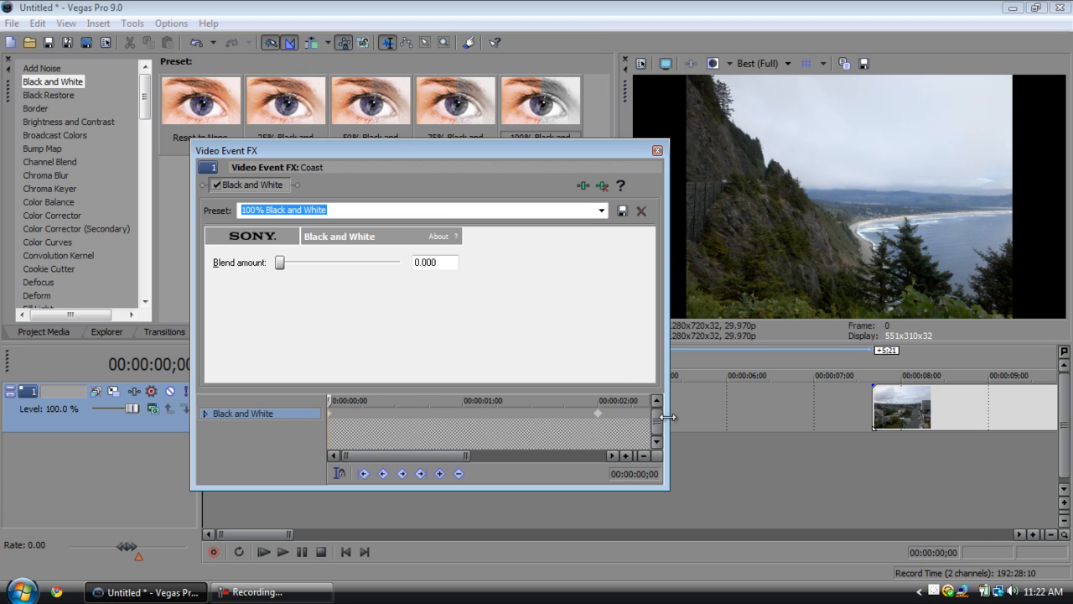
drag(466, 455, 460, 456)
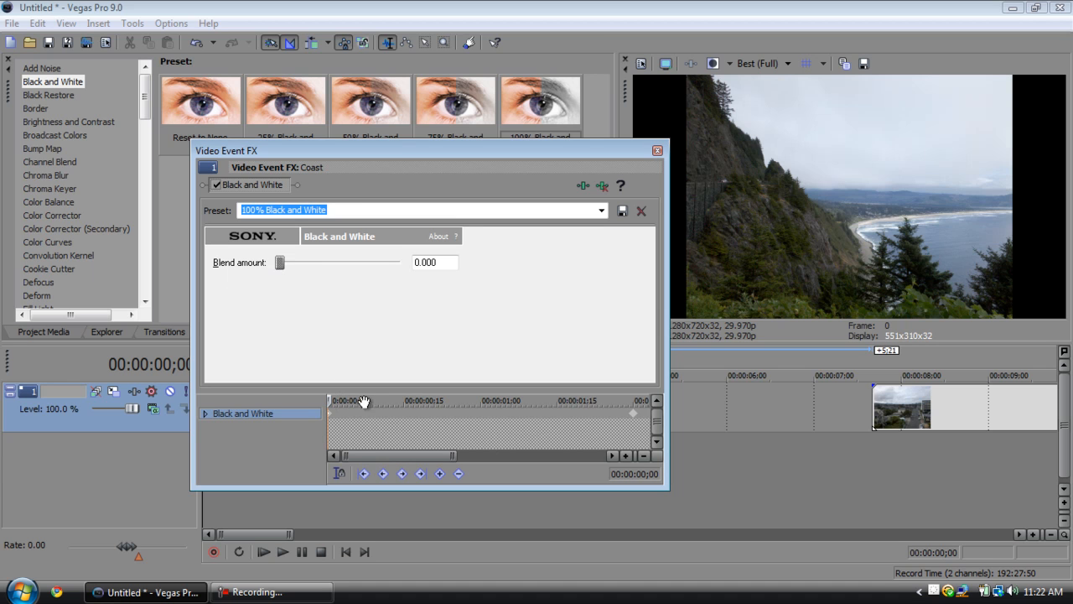
click(634, 415)
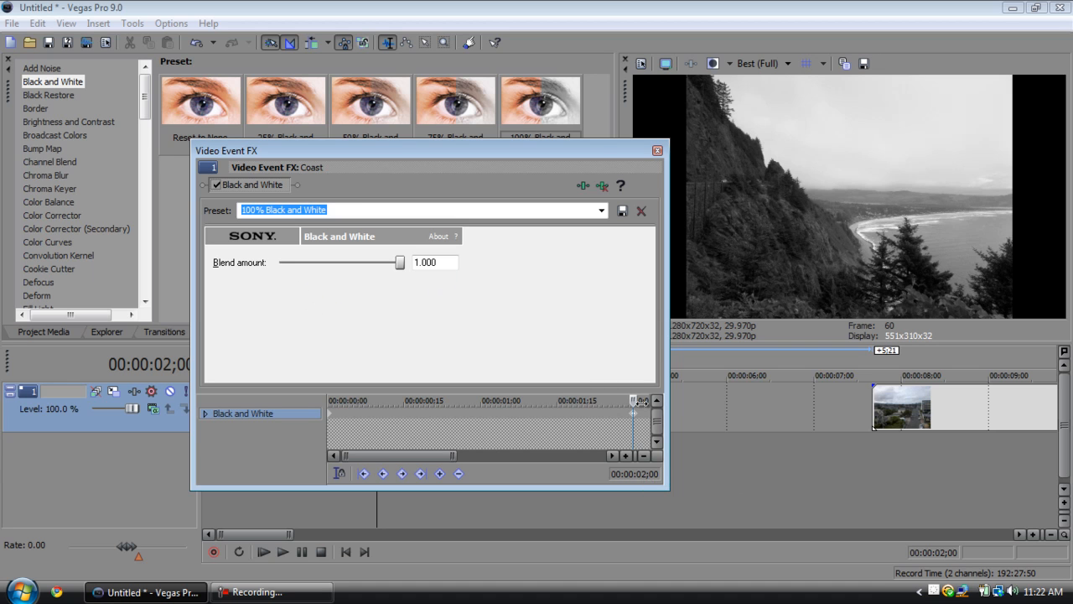
drag(632, 399, 183, 364)
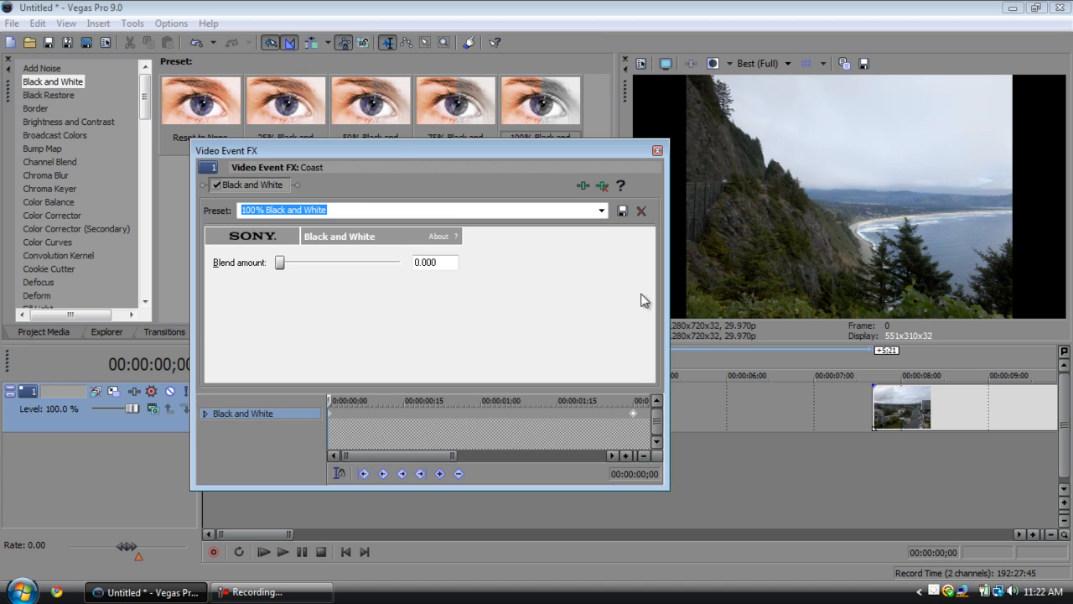
drag(325, 428, 183, 364)
drag(328, 400, 632, 401)
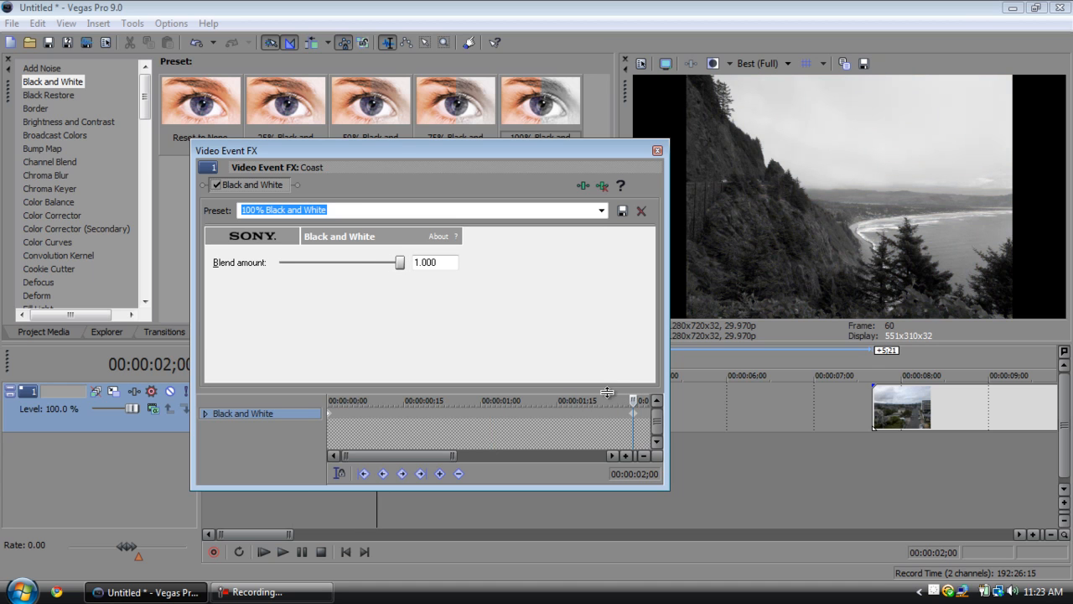
Close the effect window and move through the Coast clip past the 2-second keyframe to check the preview.
click(657, 151)
key(space)
key(Right)
key(Right)
key(Right)
key(Right)
key(Right)
key(Right)
key(Right)
key(Right)
key(Right)
key(Right)
key(Right)
key(Right)
key(Right)
key(Right)
key(Right)
key(Right)
key(Right)
key(Right)
key(Right)
key(Right)
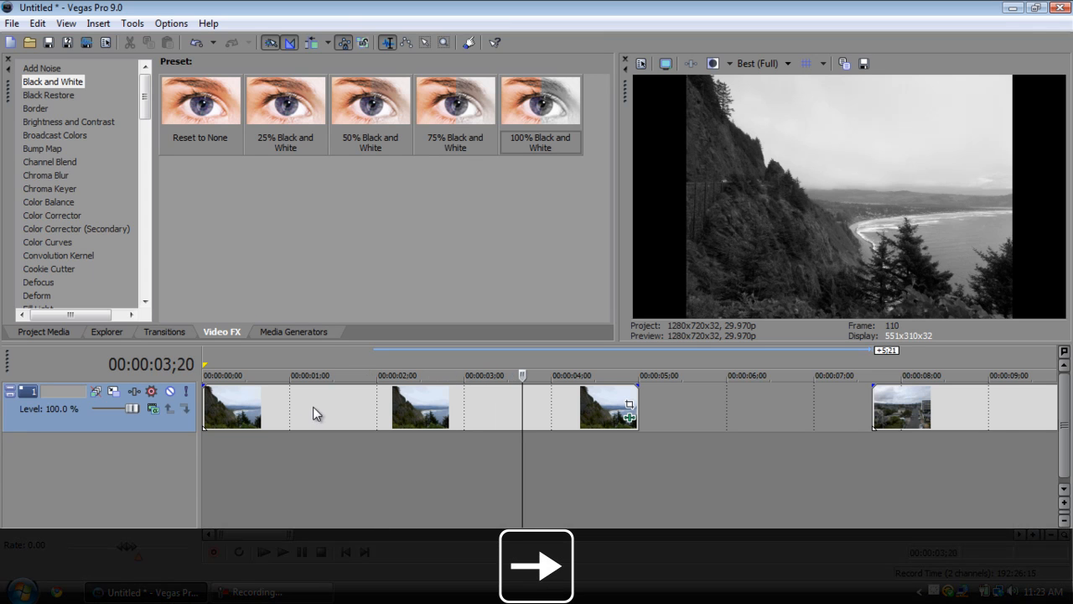
Reopen the Coast clip's event effects and add a keyframe at 00:00:04;00 with a blend amount of 0.000.
click(629, 417)
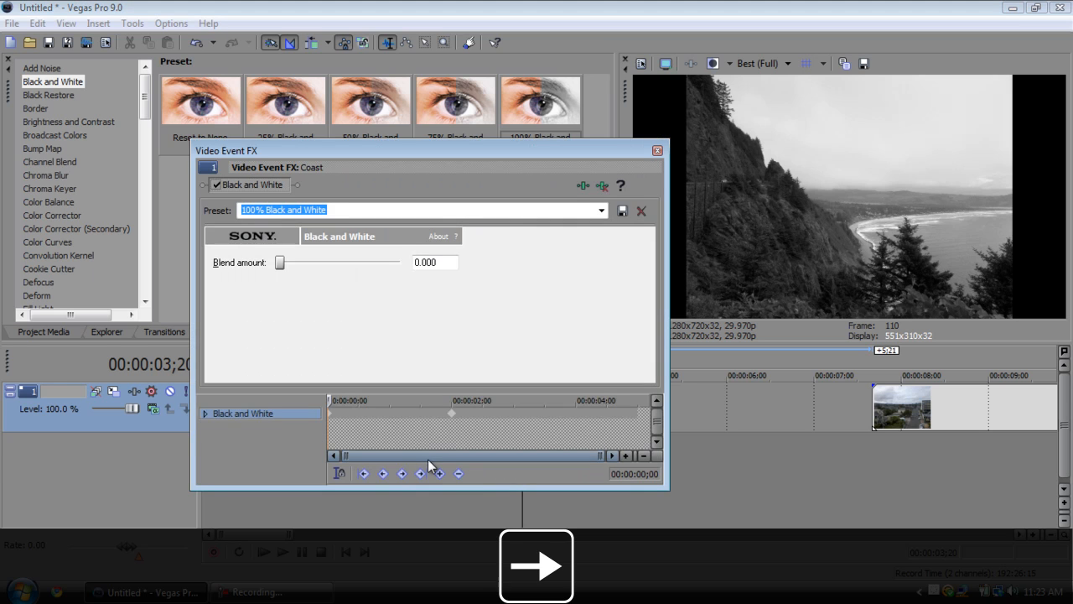
click(577, 412)
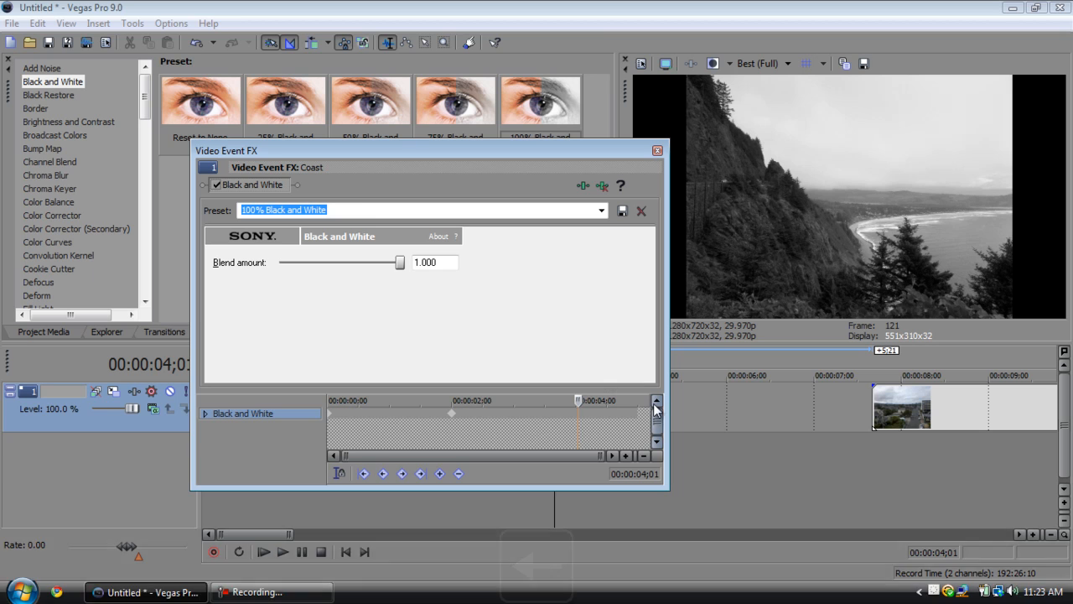
key(Left)
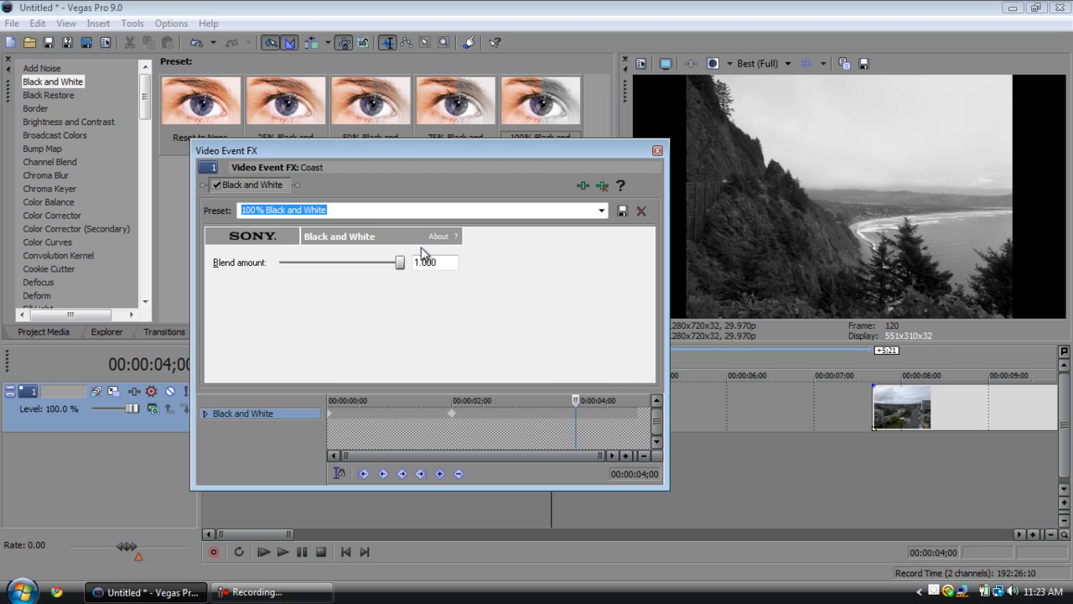
drag(399, 263, 280, 263)
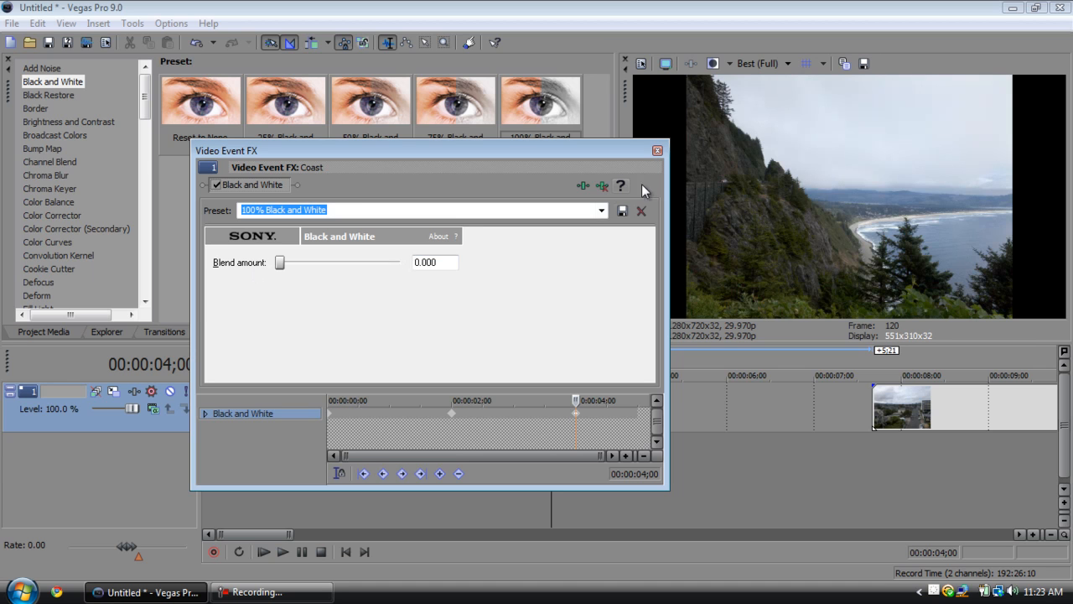
Scrub the effect's keyframe timeline between 00:00:00;00 and 00:00:04;00 to check the blend across all three keyframes.
drag(576, 400, 323, 401)
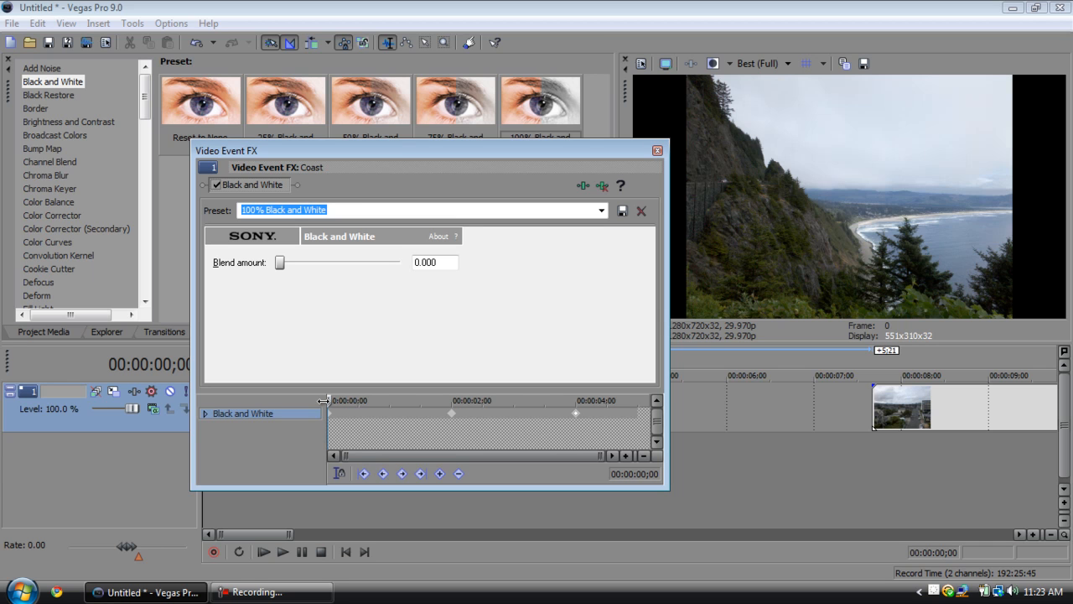
drag(323, 401, 451, 379)
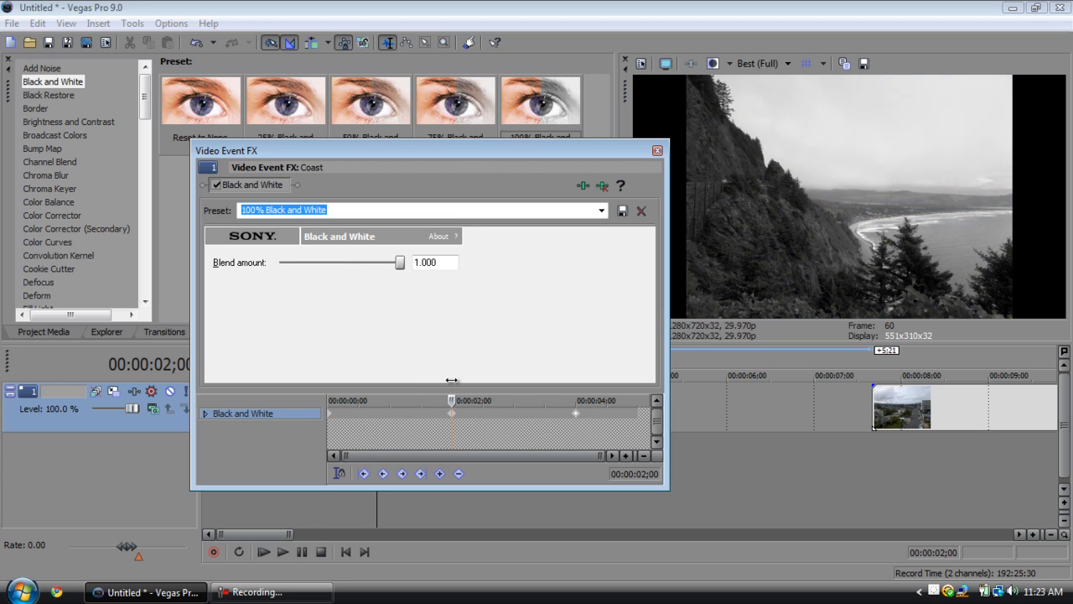
drag(451, 380, 210, 359)
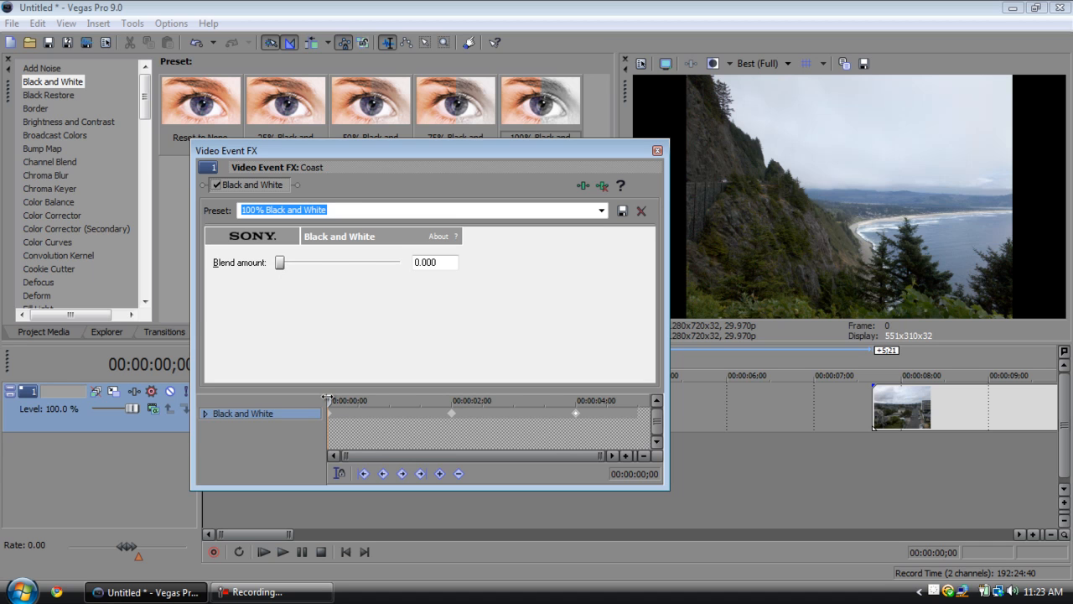
drag(327, 399, 578, 400)
Close the effect window and play the Coast clip from the start of the project.
click(657, 150)
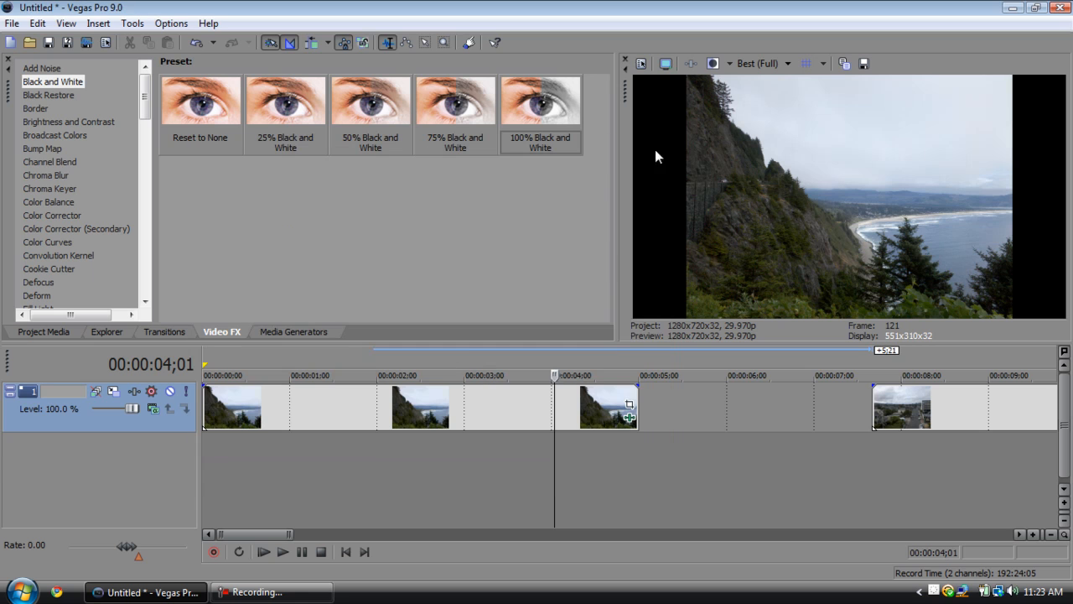
click(345, 552)
key(Return)
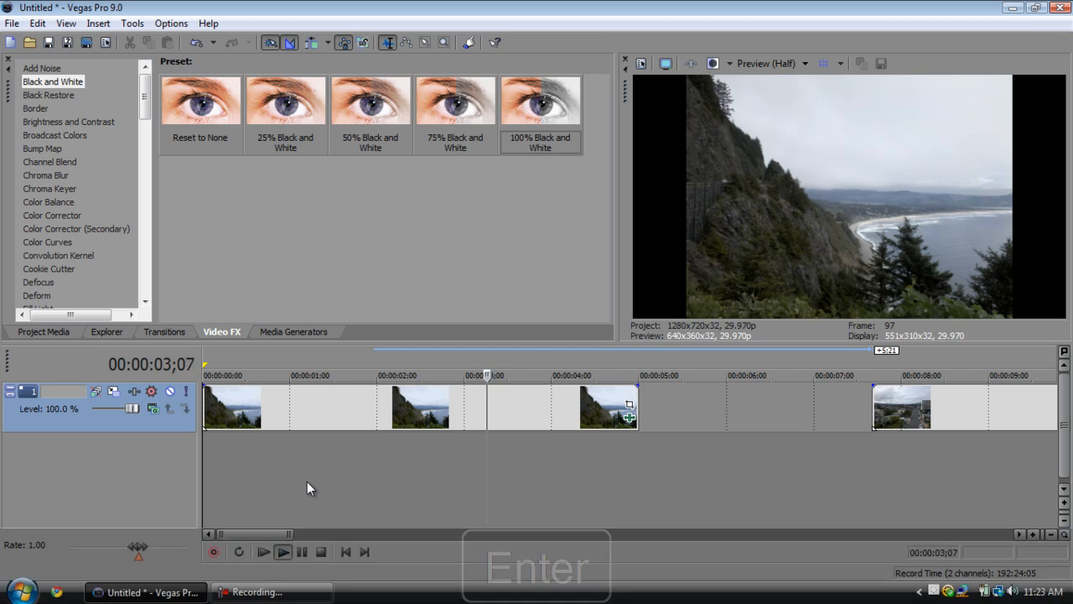
key(Return)
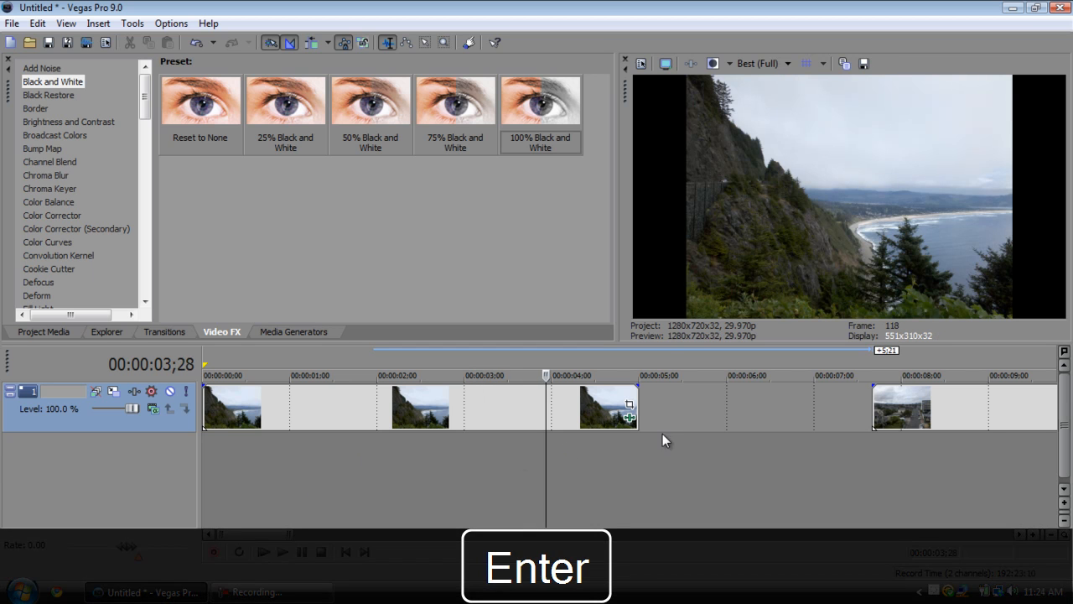
Remove the Black and White effect from the Coast clip and place the cursor at 00:00:00;29.
click(630, 418)
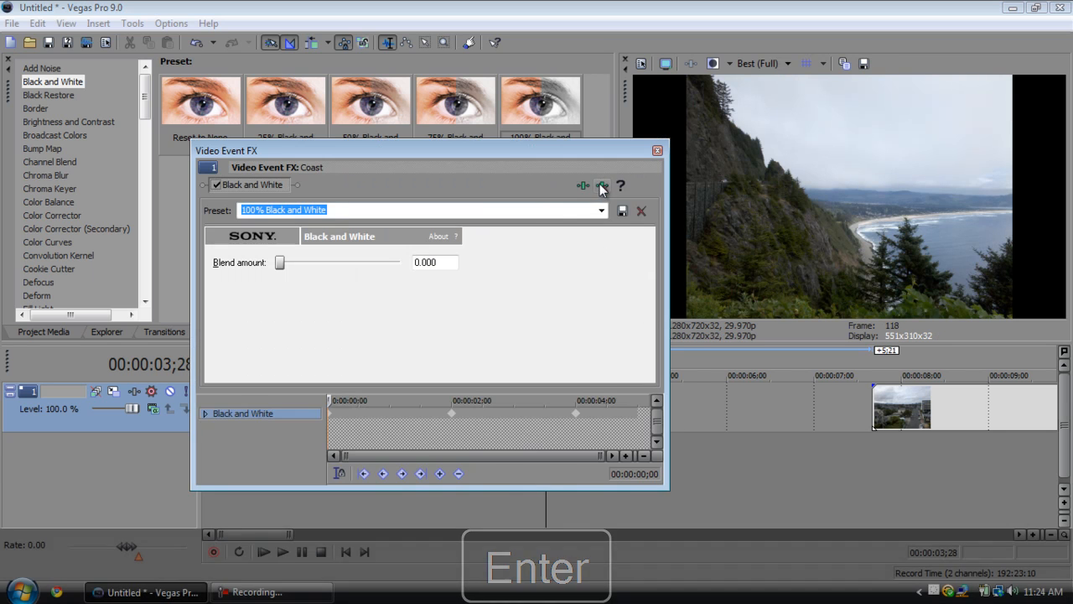
click(601, 186)
click(286, 467)
Apply the Very Bright preset of the Brightness and Contrast video effect to the Coast clip.
scroll(85, 185, down, 1)
scroll(54, 105, up, 1)
click(46, 122)
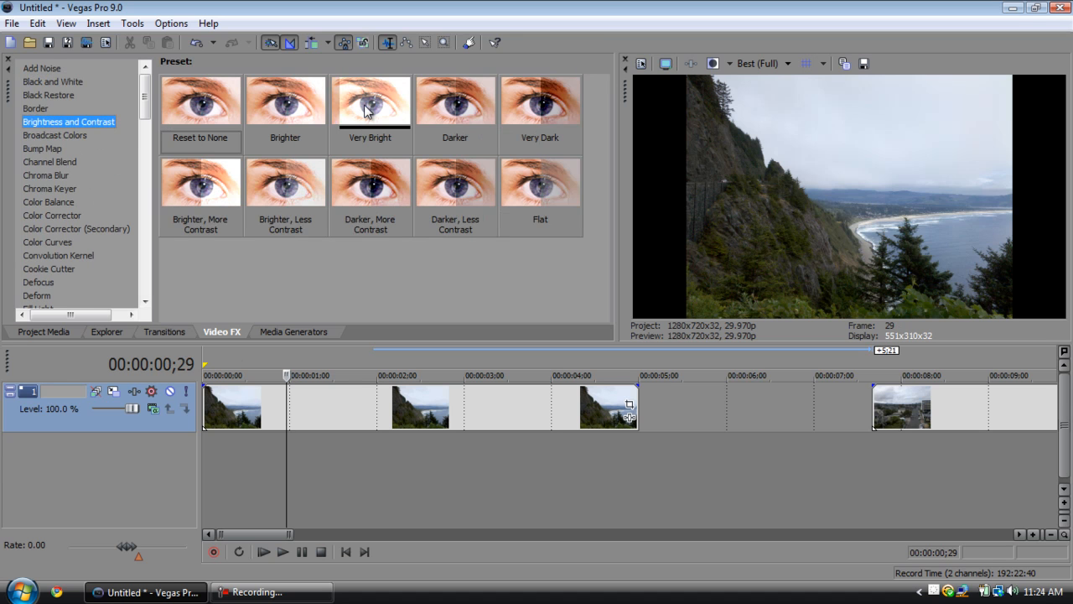
drag(370, 109, 304, 412)
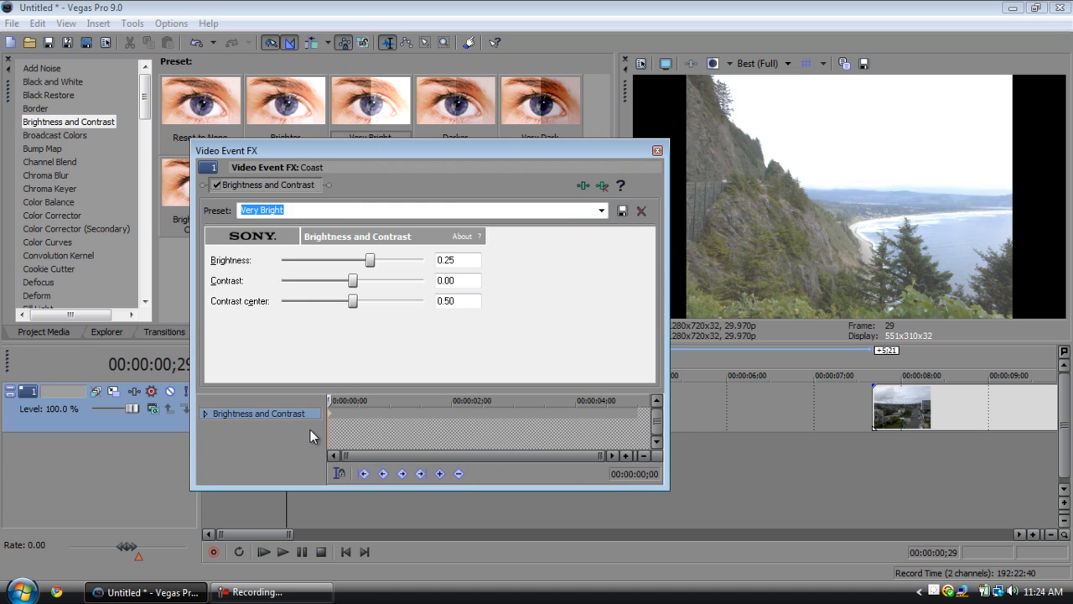
Add a keyframe at 00:00:00;10 on the Brightness and Contrast timeline with Brightness set to 0.
click(328, 400)
scroll(329, 425, up, 3)
click(406, 413)
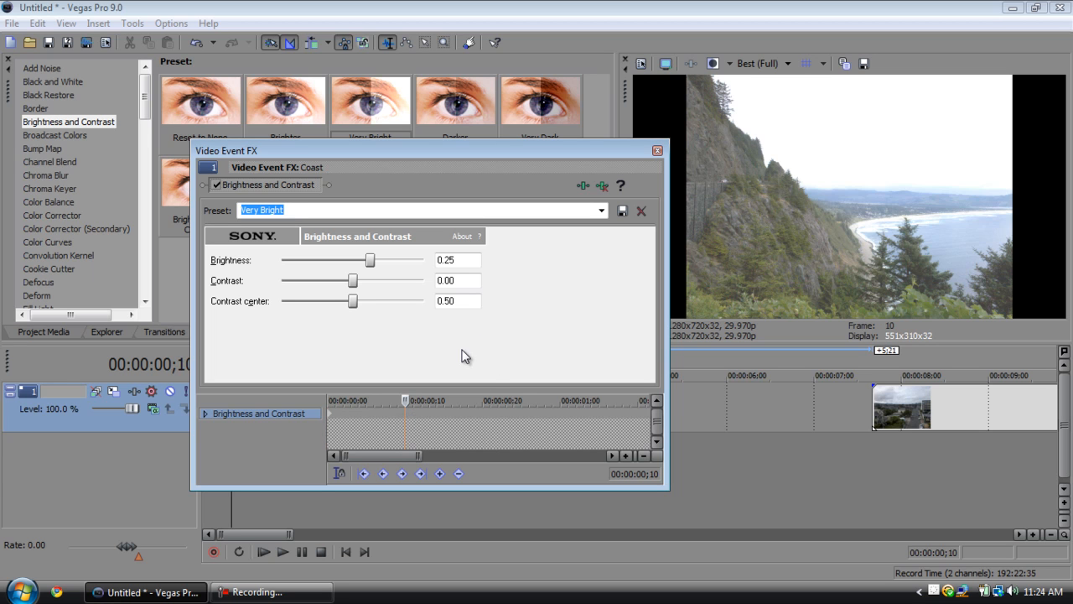
drag(403, 403, 292, 400)
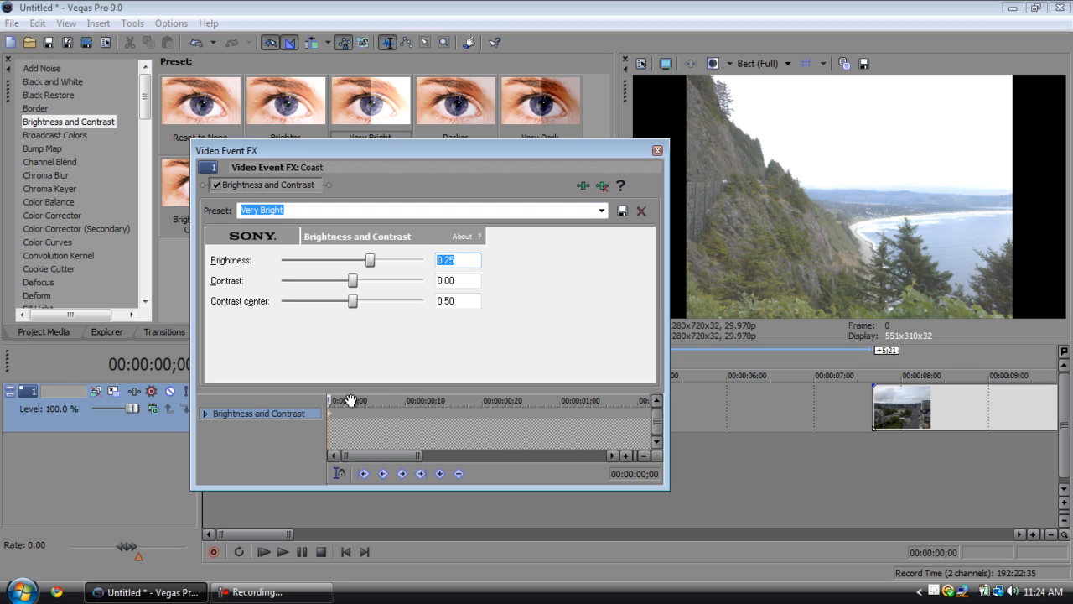
drag(333, 401, 405, 401)
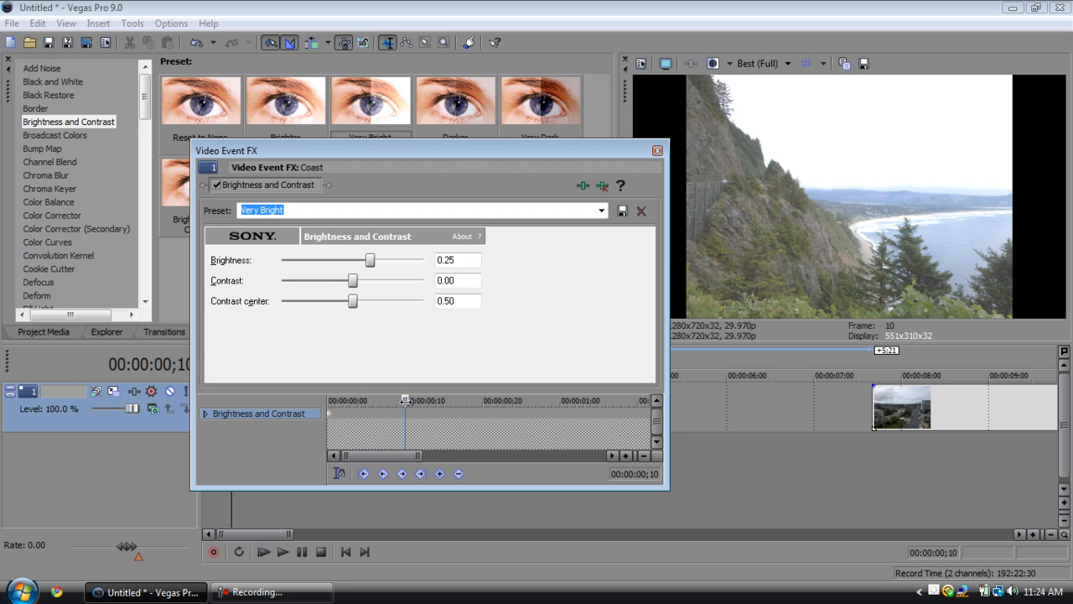
double_click(452, 259)
text(0)
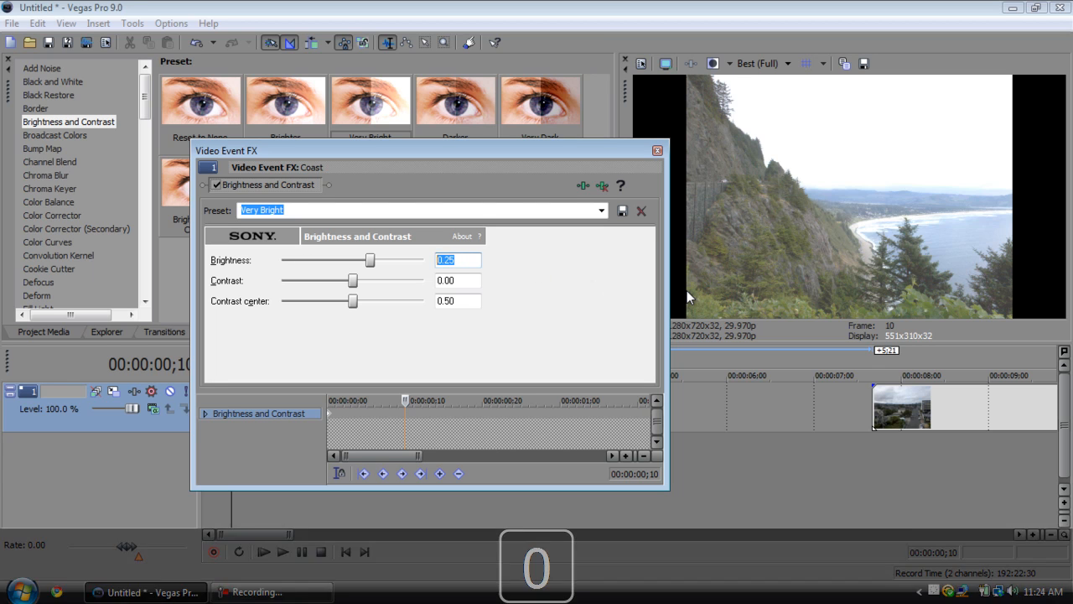
key(Return)
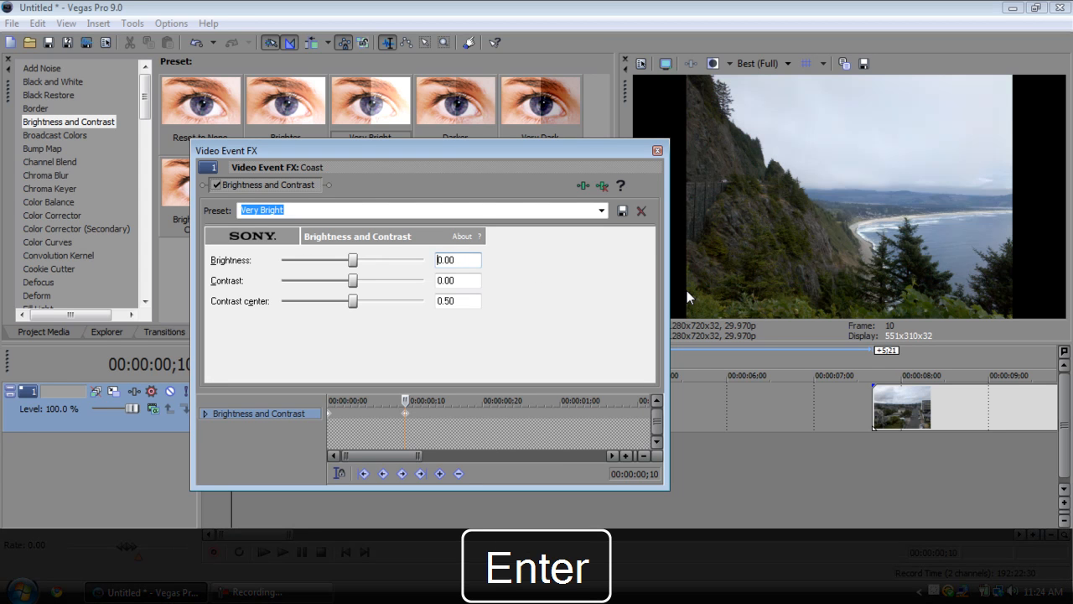
Close the effect window and step back and forth through the first frames of the Coast clip to check the brightness fade.
click(657, 150)
key(Left)
key(Left)
key(Left)
key(Left)
key(Left)
key(Left)
key(Left)
key(Left)
key(Left)
key(Left)
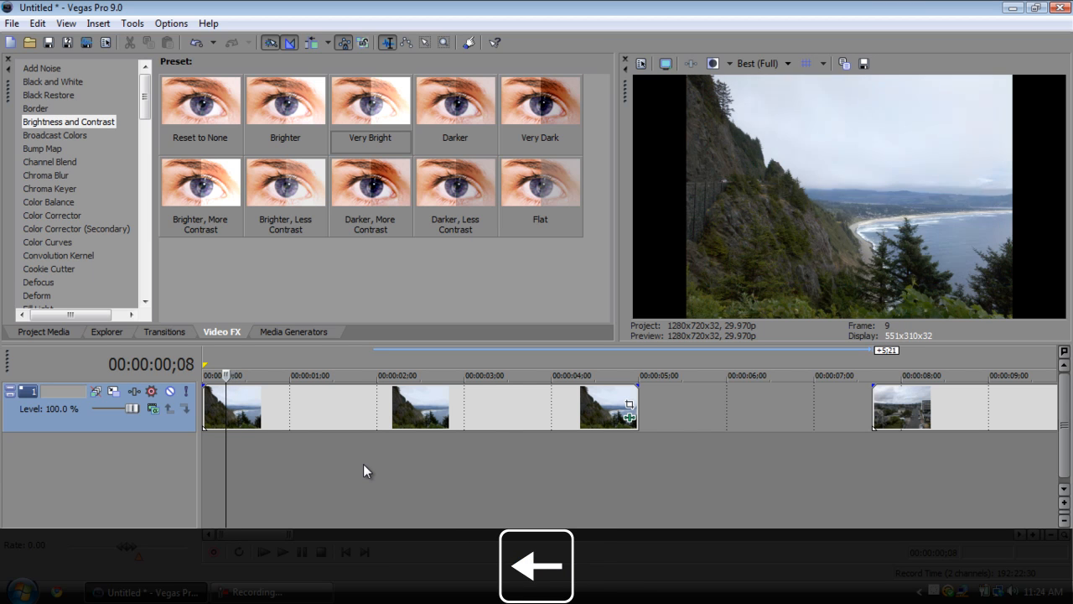
key(Right)
key(Right)
key(Right)
key(Right)
key(Right)
key(Right)
key(Right)
key(Right)
key(Right)
key(Right)
key(Right)
key(Right)
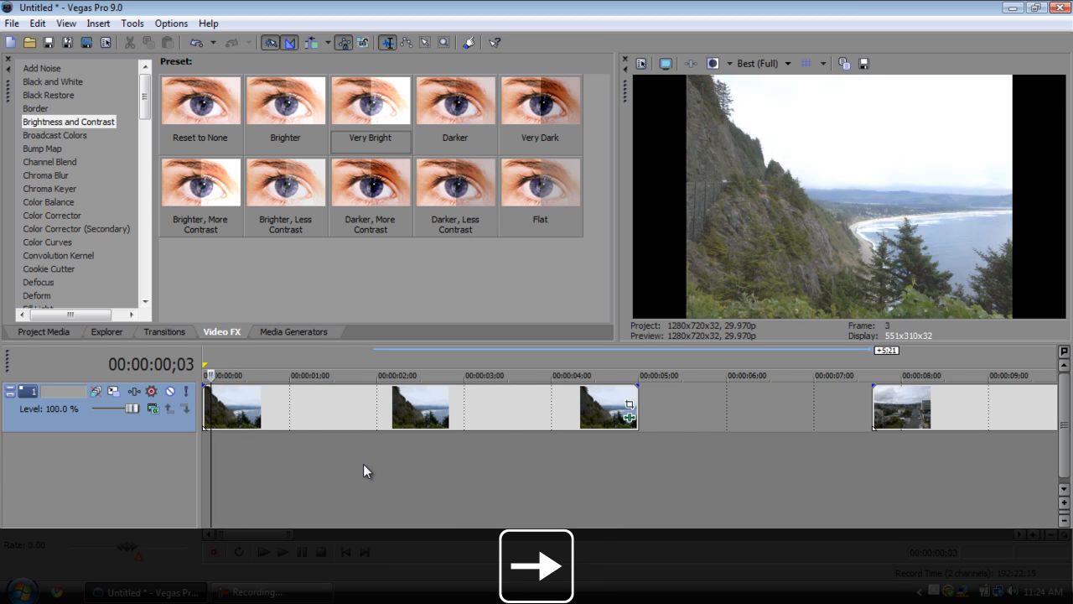
key(Left)
key(Left)
key(Left)
key(Left)
key(Left)
key(Left)
key(Left)
key(Left)
key(Left)
key(Left)
key(Left)
key(Left)
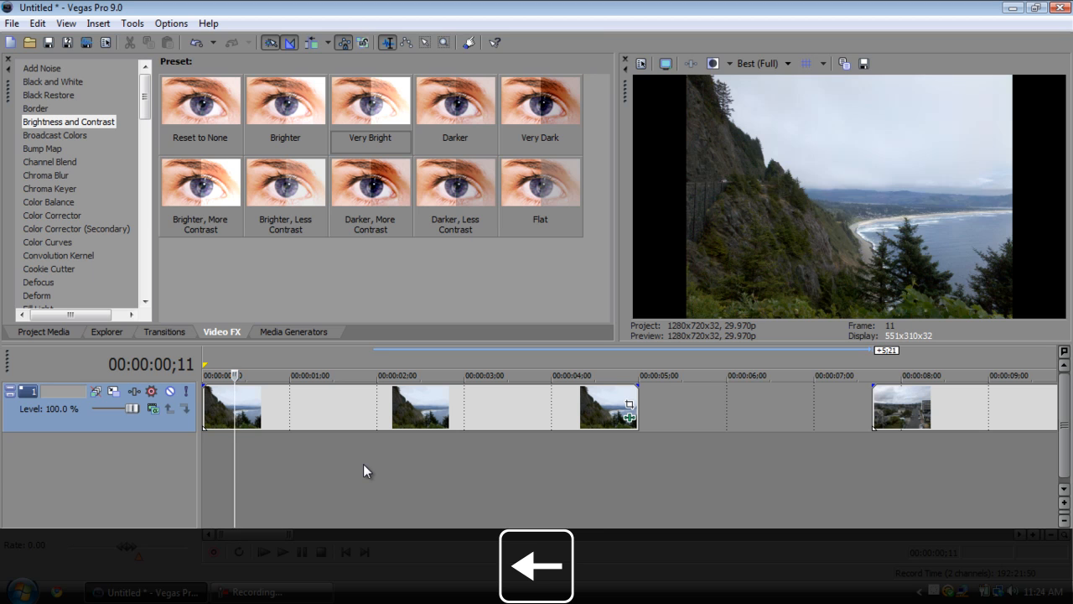
Play the opening of the Coast clip, step back to 00:00:00;00 and play it again.
key(Return)
key(Return)
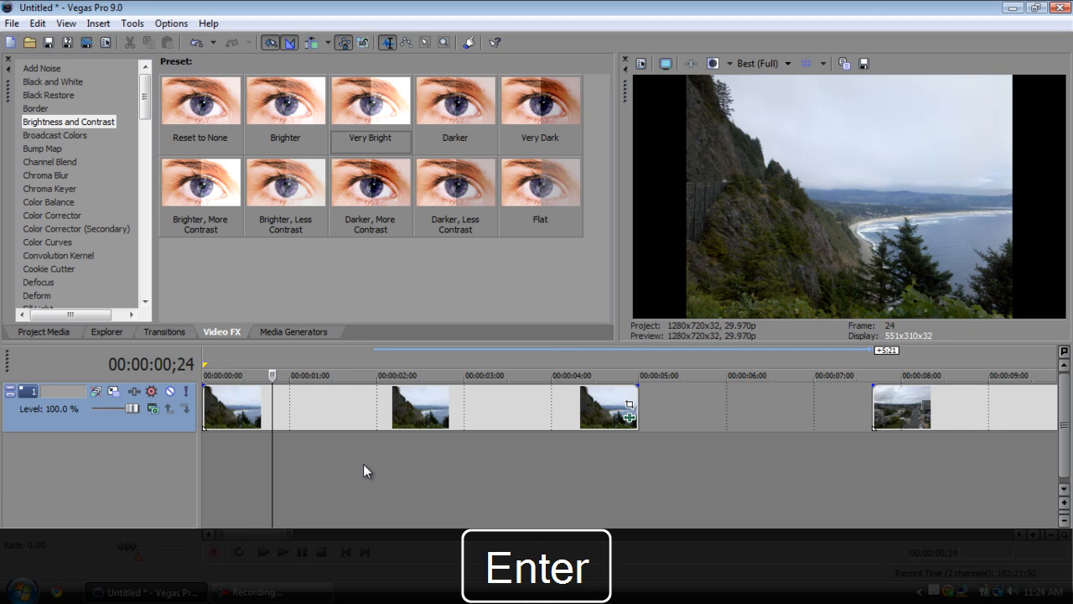
key(Left)
key(Left)
key(Left)
key(Left)
key(Left)
key(Left)
key(Left)
key(Left)
key(Left)
key(Left)
key(Left)
key(Left)
key(Left)
key(Left)
key(Left)
key(Left)
key(Left)
key(Left)
key(Left)
key(Left)
key(Left)
key(Left)
key(Left)
key(Left)
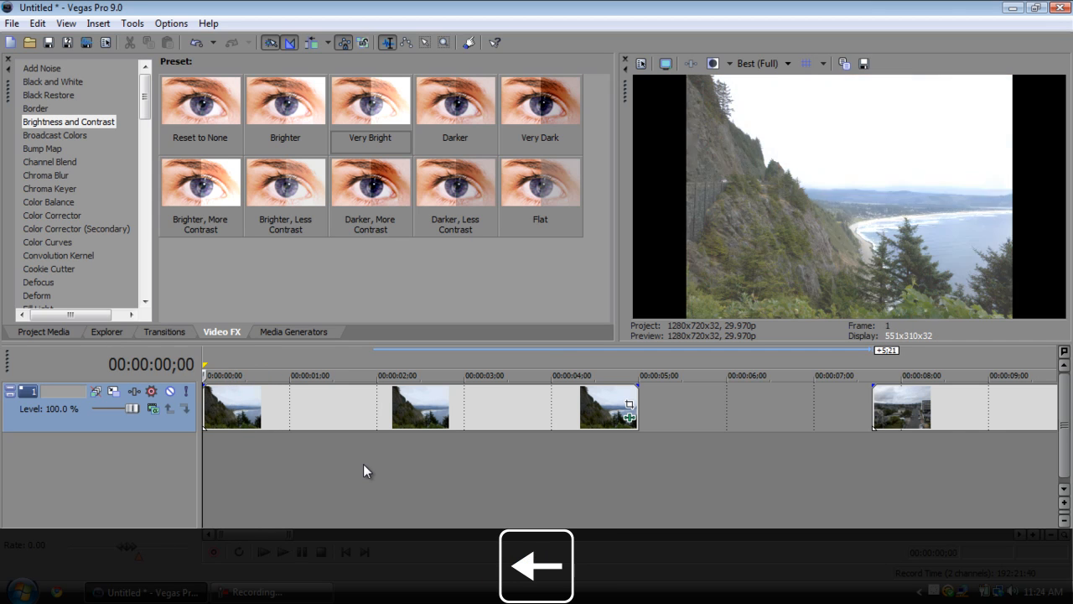
key(Return)
Remove the Brightness and Contrast effect from the Coast clip and apply the Medium Blur preset of Gaussian Blur instead.
drag(370, 101, 630, 419)
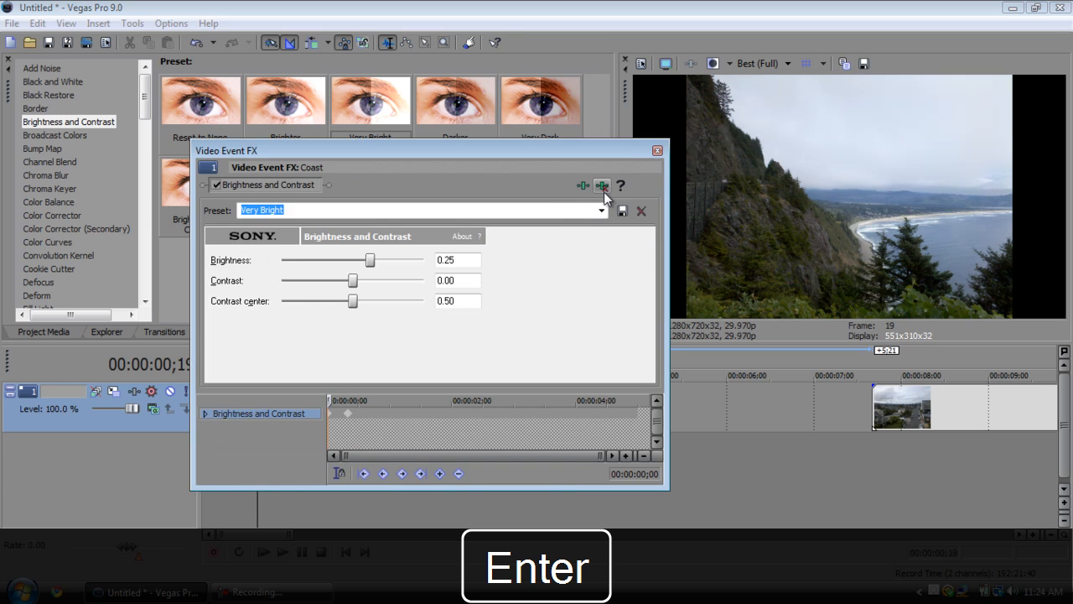
click(657, 150)
drag(148, 102, 141, 129)
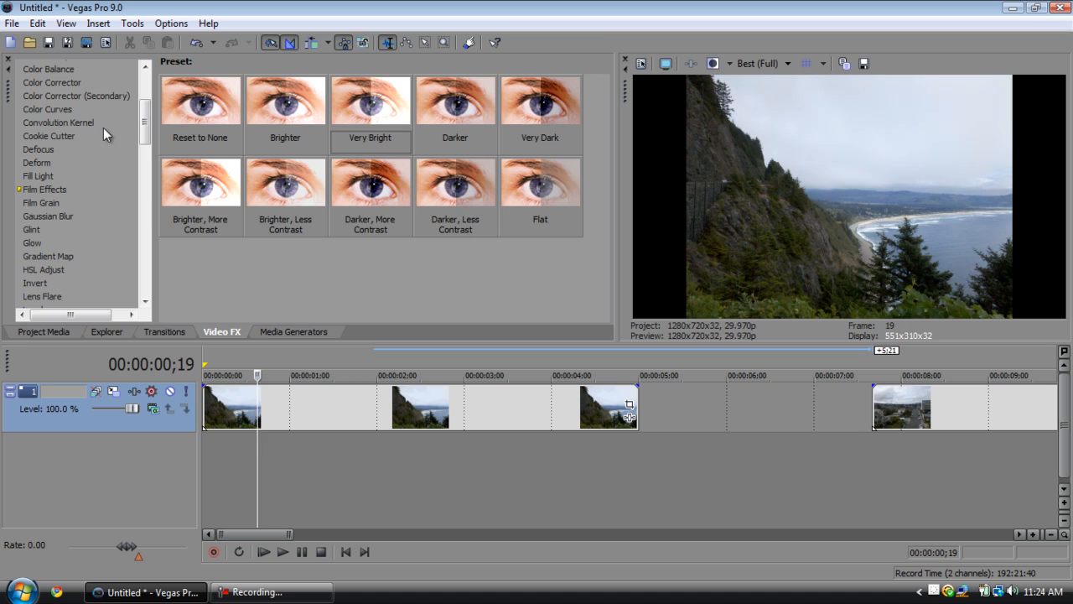
click(58, 217)
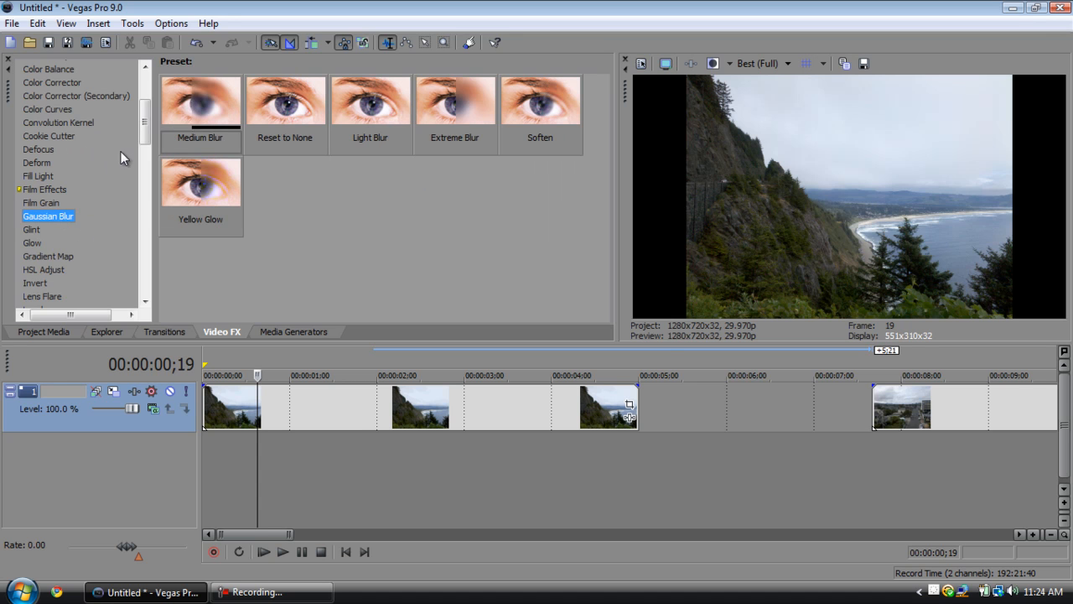
drag(189, 101, 345, 415)
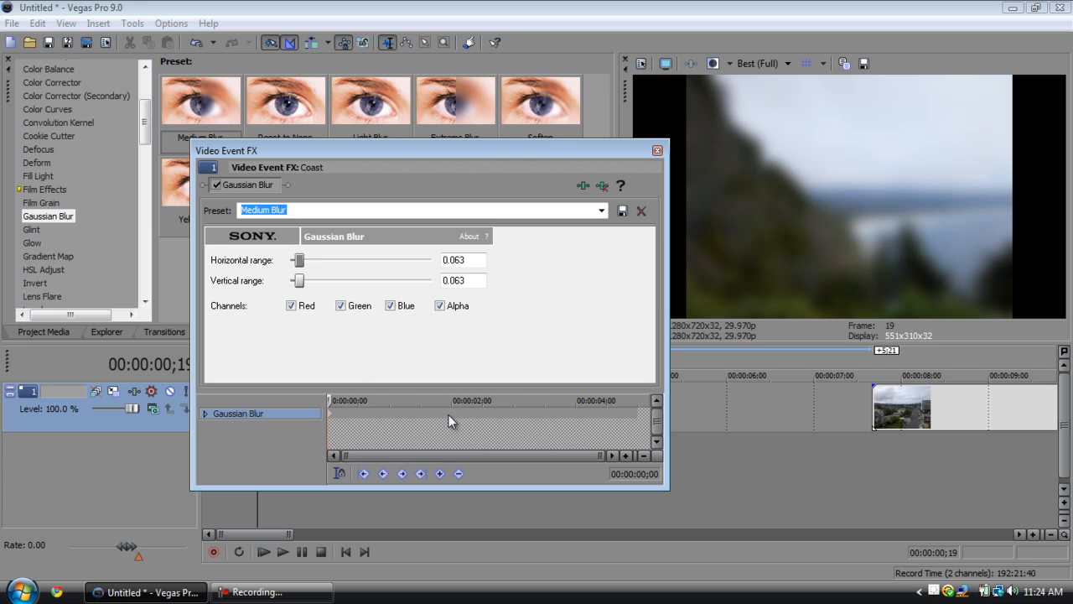
mouse_move(298, 261)
mouse_down()
mouse_move(347, 421)
mouse_move(325, 269)
mouse_move(301, 270)
mouse_up()
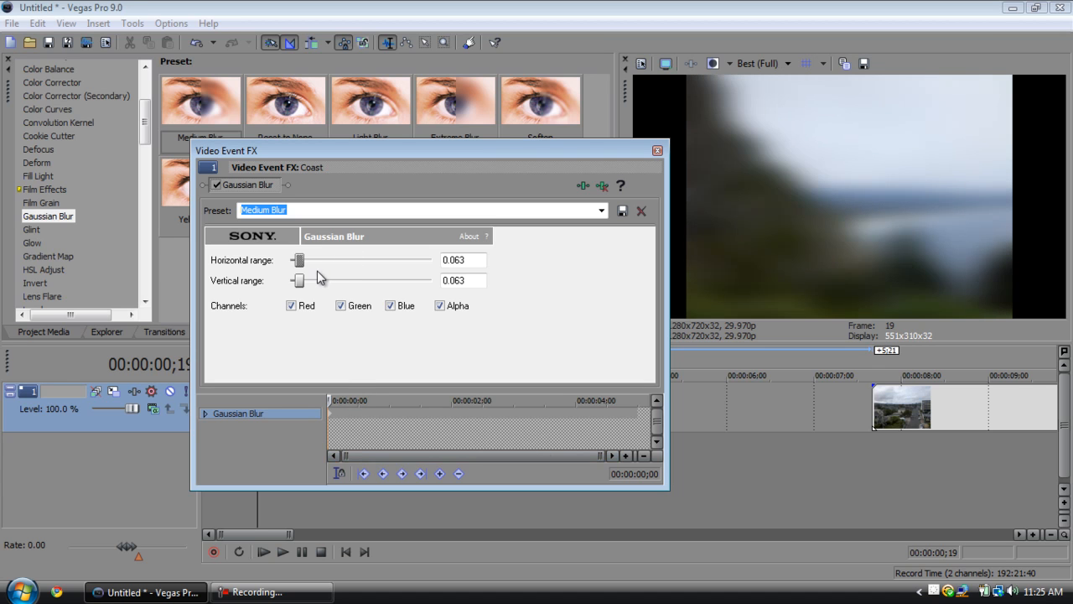
Place a Medium Blur keyframe at 00:00:01;00 on the Gaussian Blur keyframe timeline.
click(332, 414)
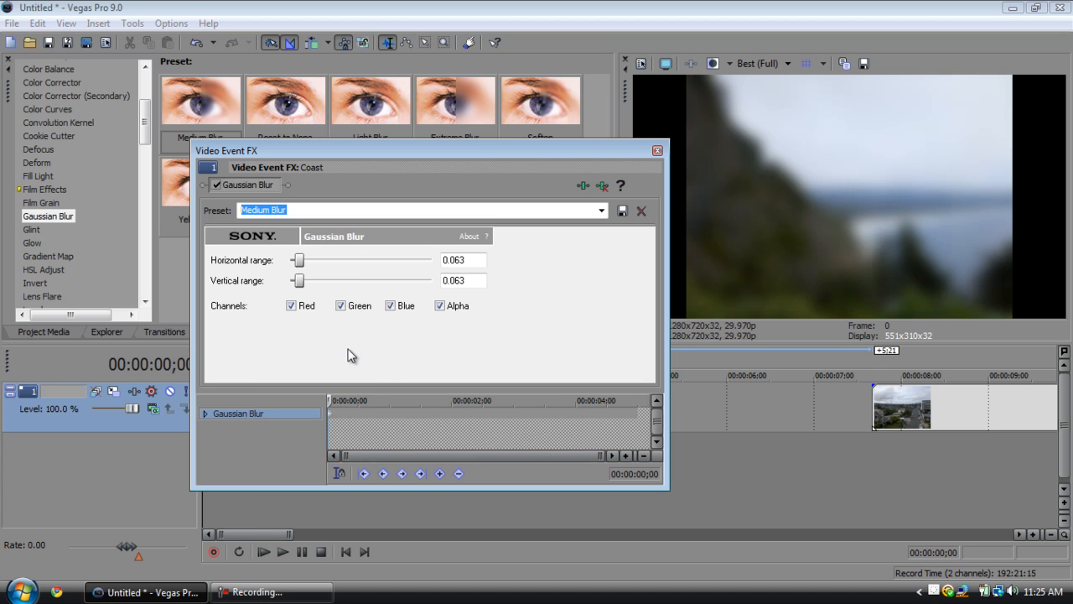
scroll(377, 426, up, 3)
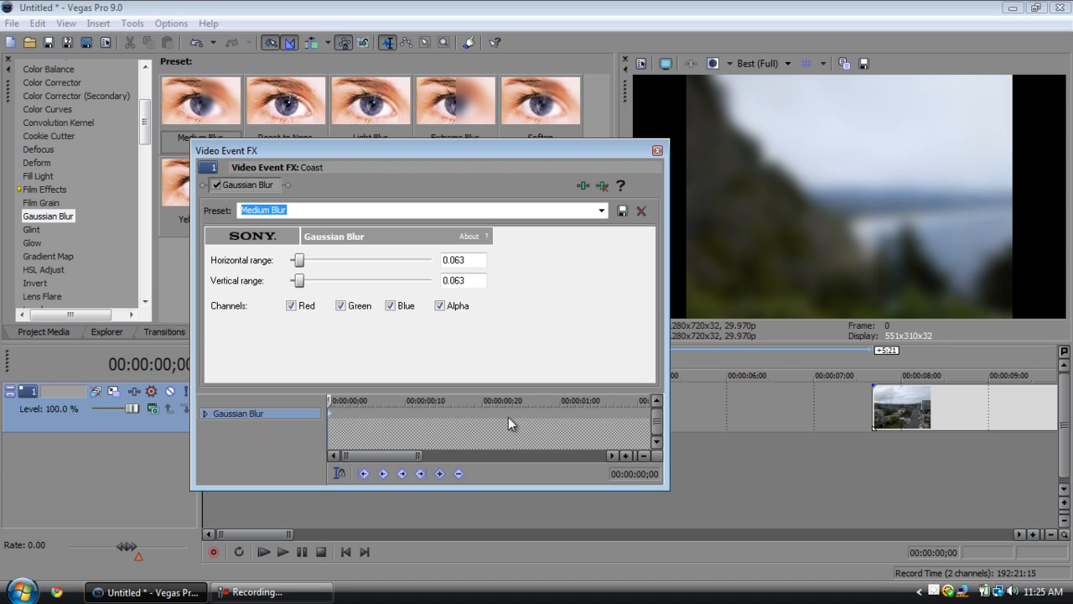
scroll(529, 419, down, 1)
scroll(486, 416, up, 1)
click(561, 412)
scroll(512, 411, down, 1)
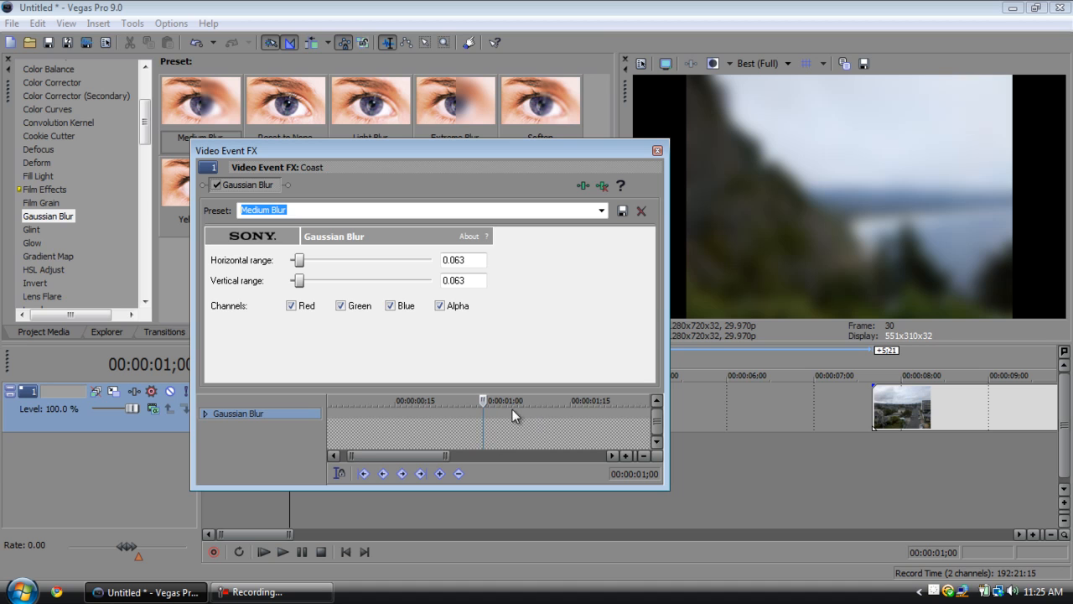
scroll(478, 413, up, 1)
drag(400, 456, 347, 456)
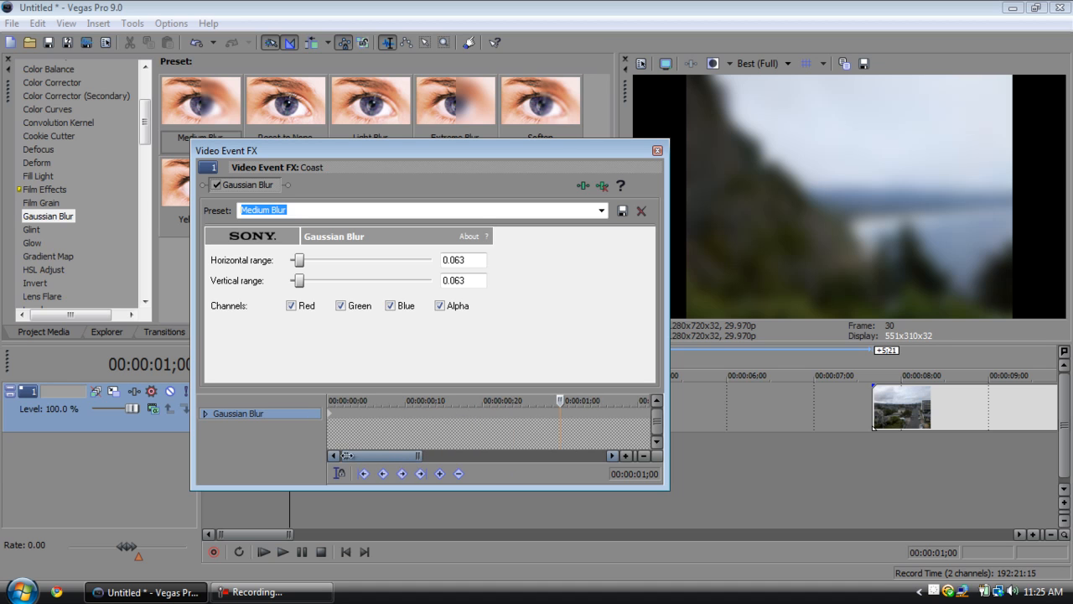
click(331, 415)
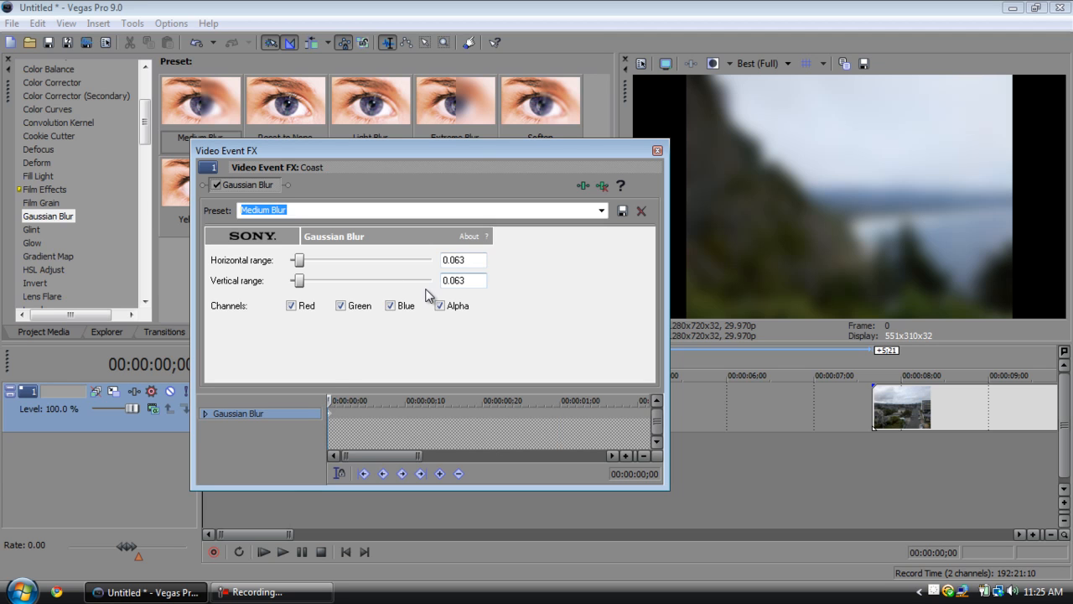
click(560, 424)
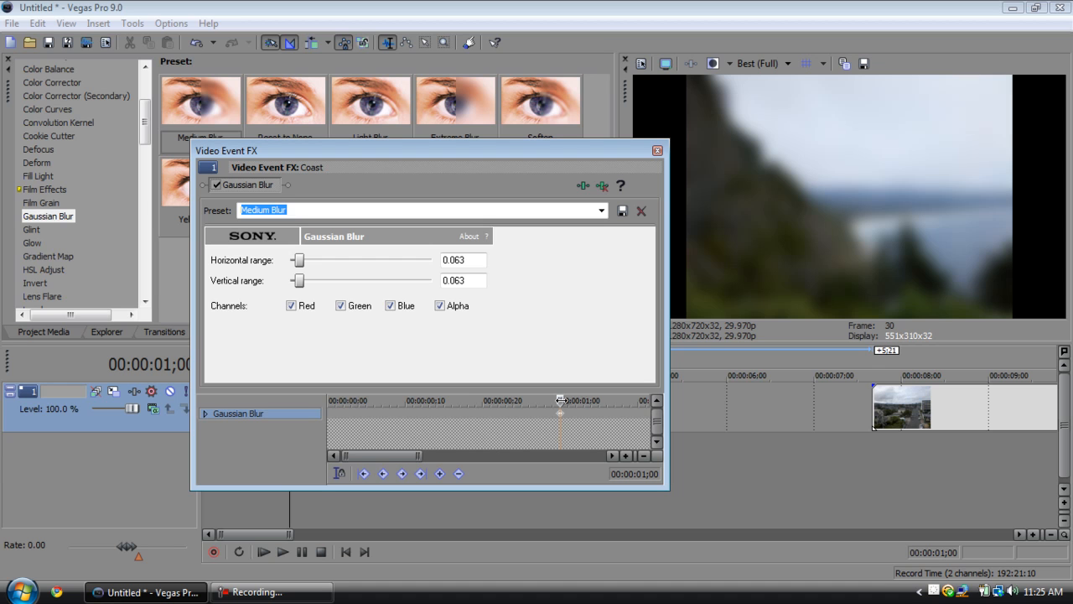
Apply the Reset to None preset to the Gaussian Blur effect at 00:00:00;00.
drag(560, 400, 294, 396)
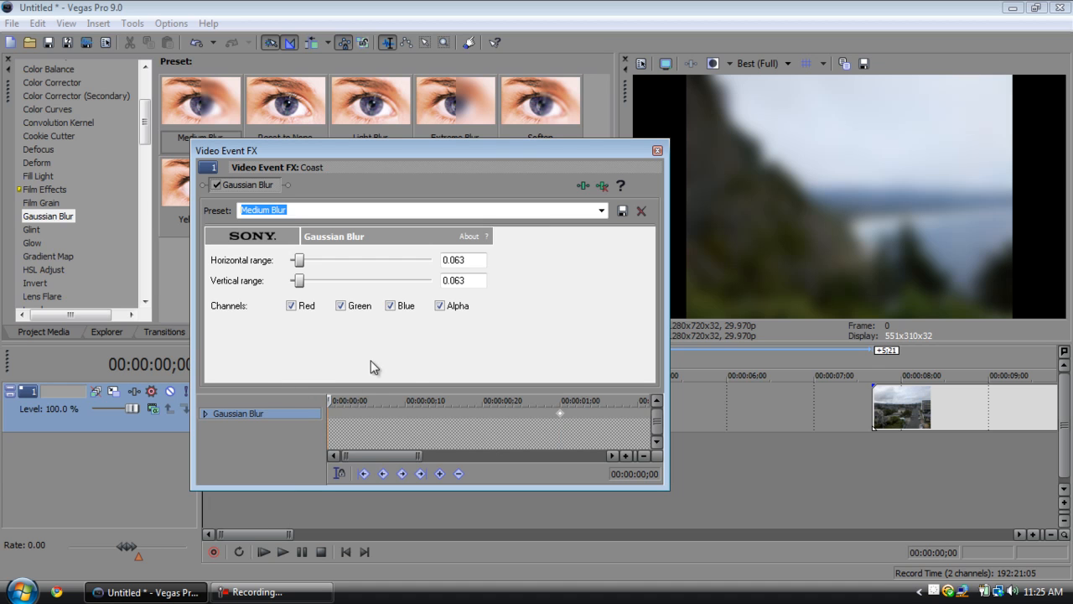
click(601, 210)
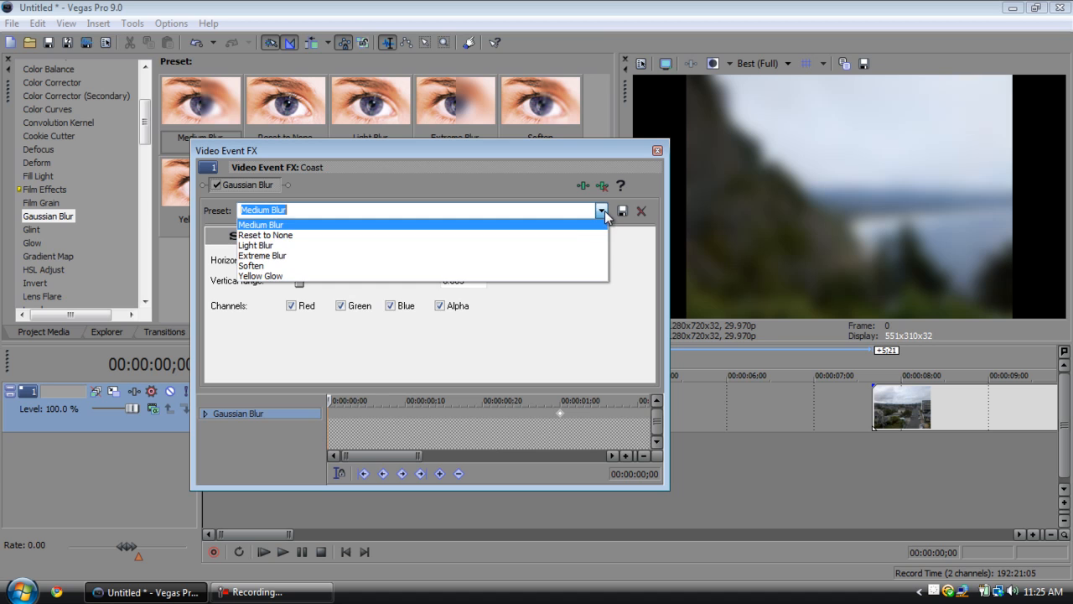
click(583, 232)
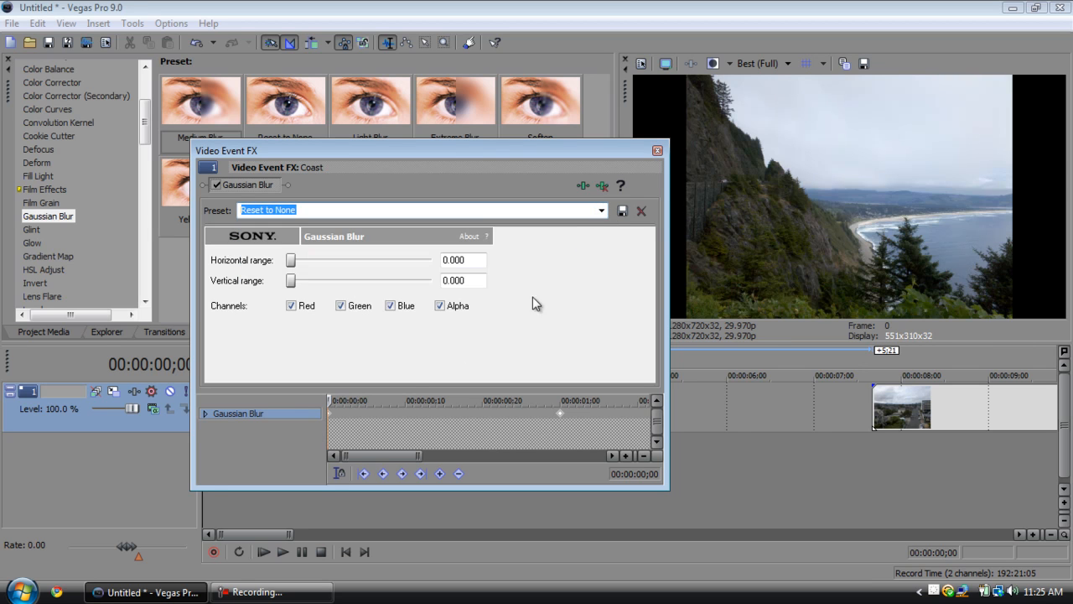
drag(329, 401, 293, 409)
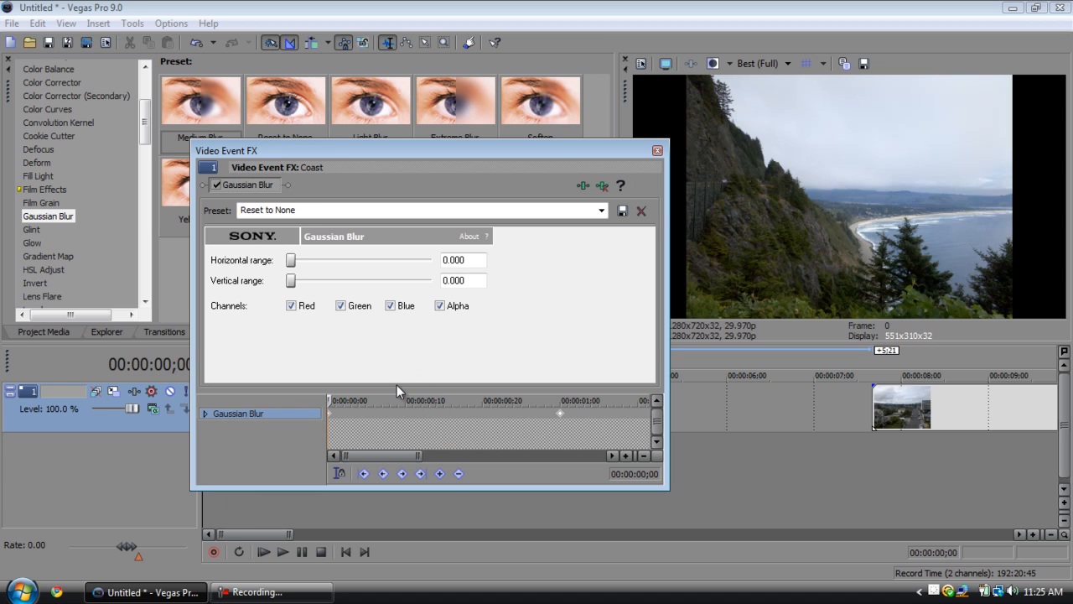
Add a third Gaussian Blur keyframe at 00:00:02;00 using the Reset to None preset.
drag(329, 401, 529, 401)
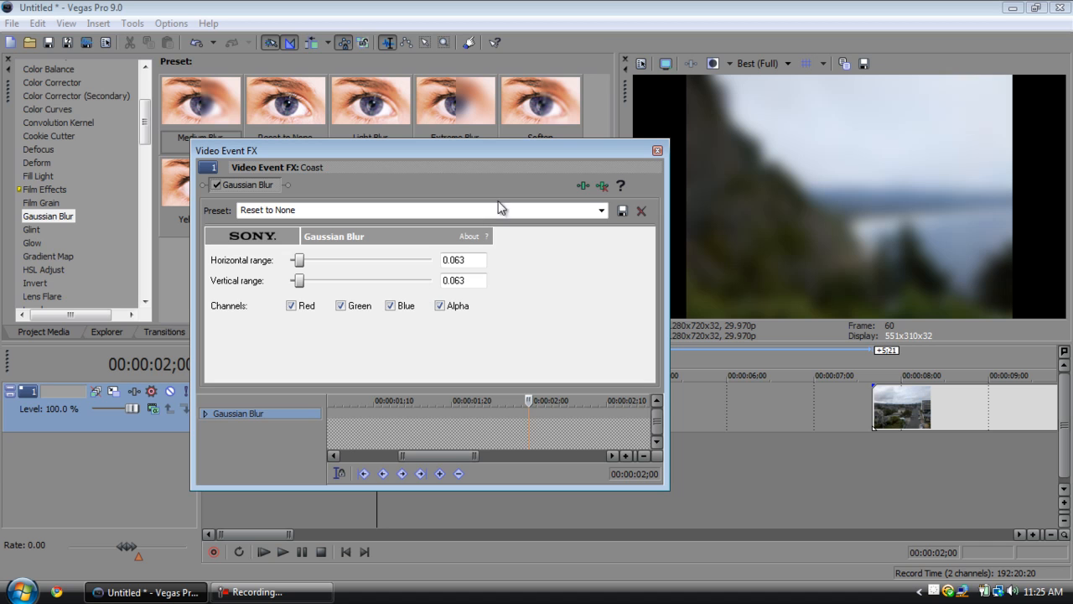
click(601, 210)
click(591, 234)
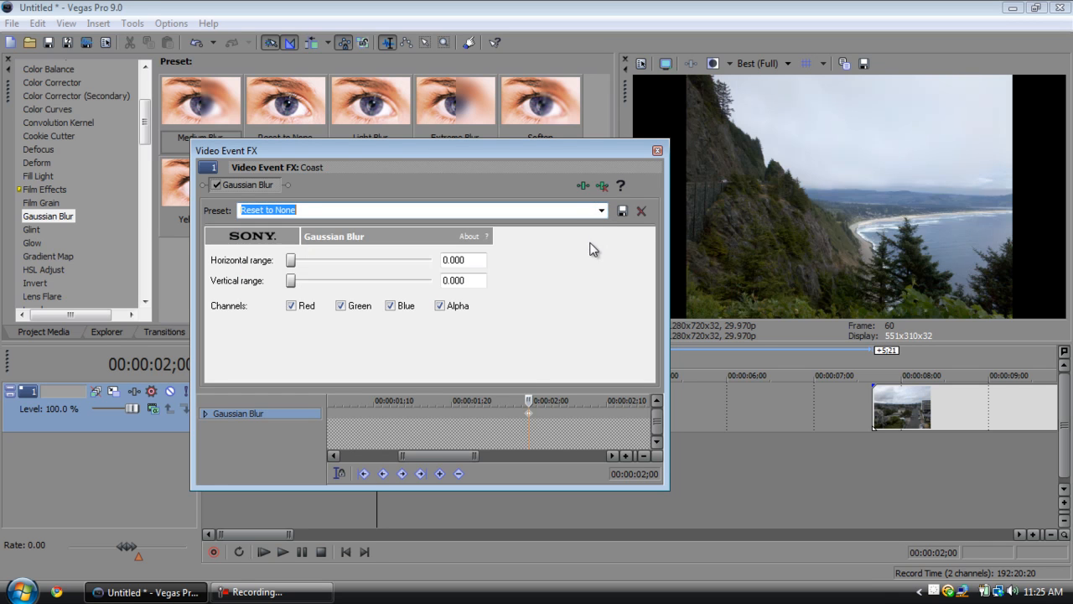
click(530, 415)
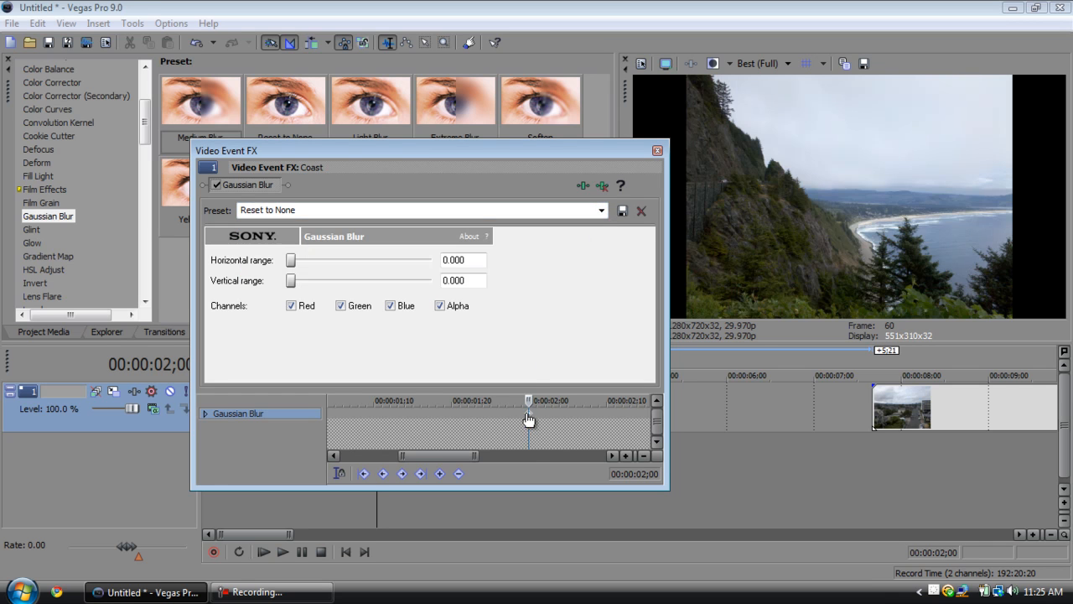
Inspect the blur between the second and third keyframes by moving the cursor from 00:00:02;02 back to 00:00:01;01.
scroll(532, 415, down, 3)
mouse_move(453, 400)
mouse_down()
mouse_move(327, 402)
mouse_move(455, 416)
mouse_up()
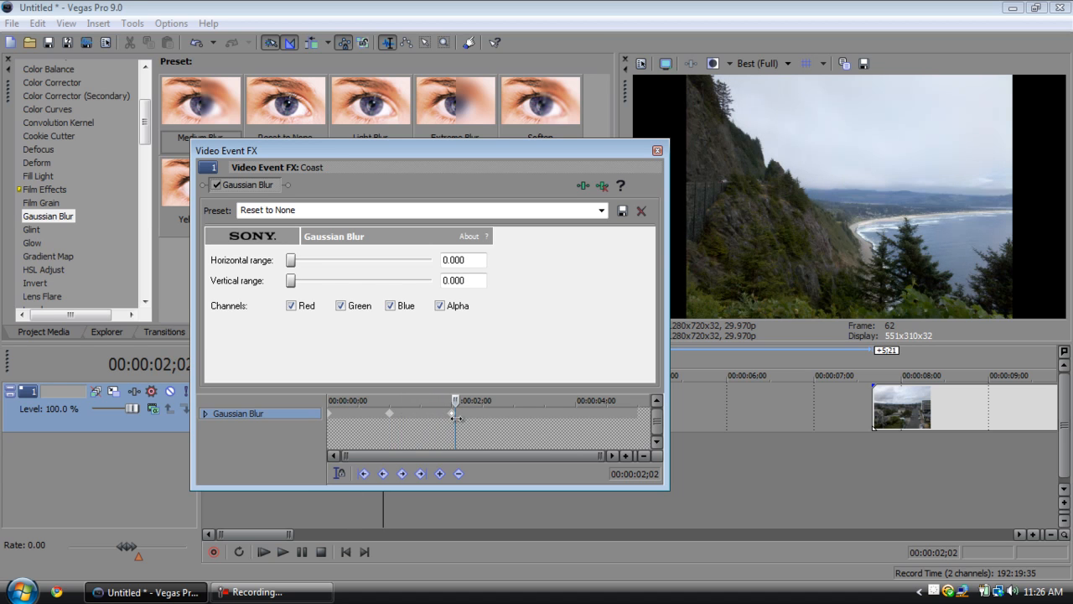
click(428, 432)
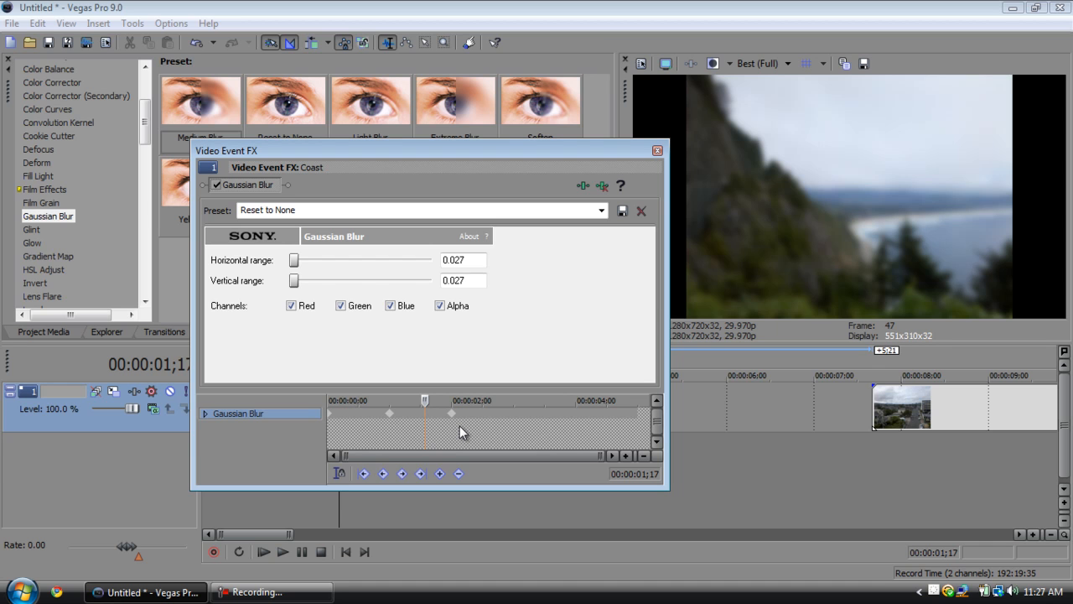
click(393, 427)
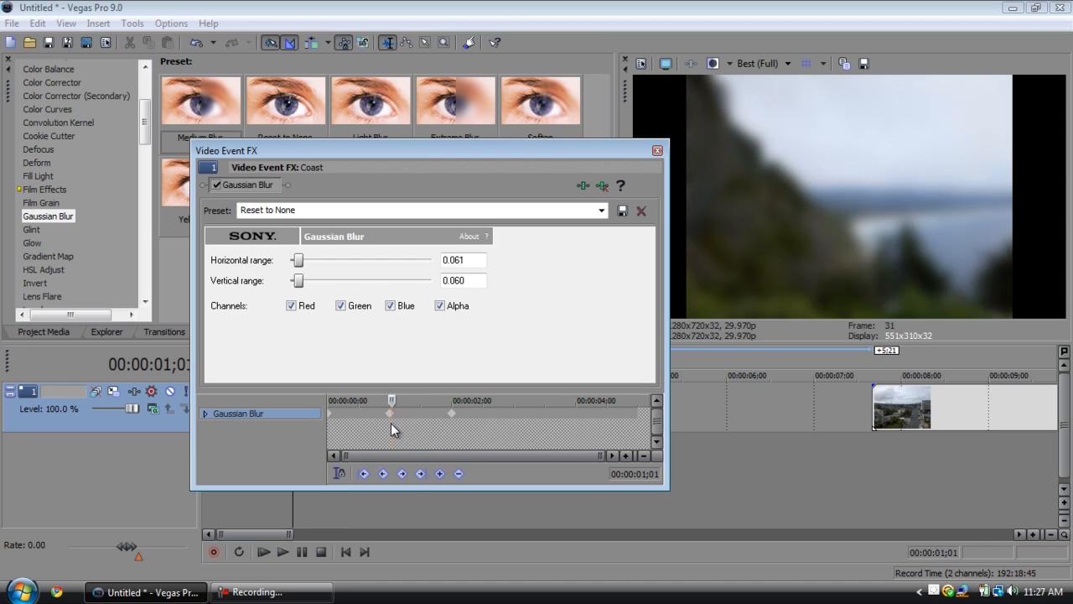
Set the interpolation of the keyframe at 00:00:01;00 to Smooth and scrub past it to preview the blur.
scroll(414, 423, up, 2)
scroll(414, 419, up, 1)
right_click(479, 414)
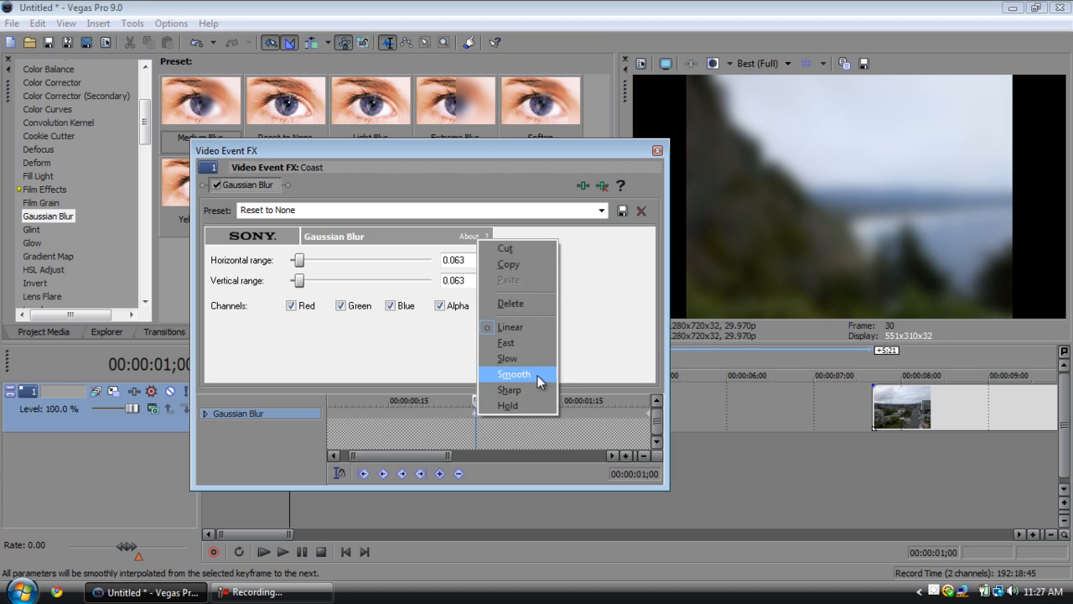
click(538, 376)
drag(476, 400, 551, 400)
Return the 00:00:01;00 keyframe's interpolation to Linear and scrub across it to 00:00:01;13.
right_click(478, 419)
click(516, 327)
click(376, 400)
drag(463, 400, 551, 423)
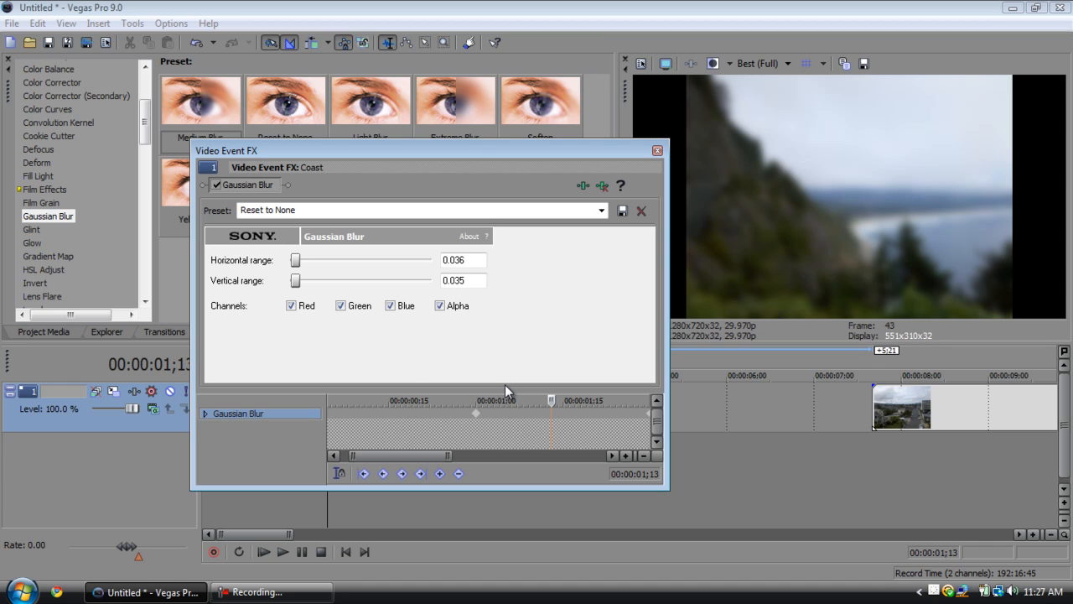
Set the 00:00:01;00 keyframe's interpolation to Hold and scrub across it to 00:00:01;04.
right_click(474, 413)
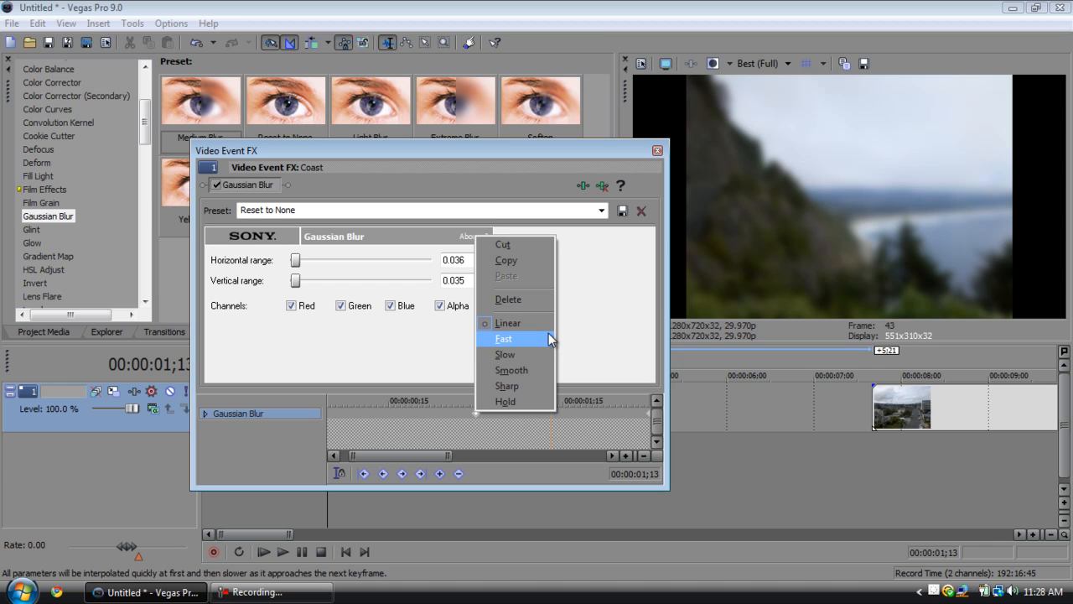
click(517, 403)
click(435, 400)
drag(435, 399, 498, 400)
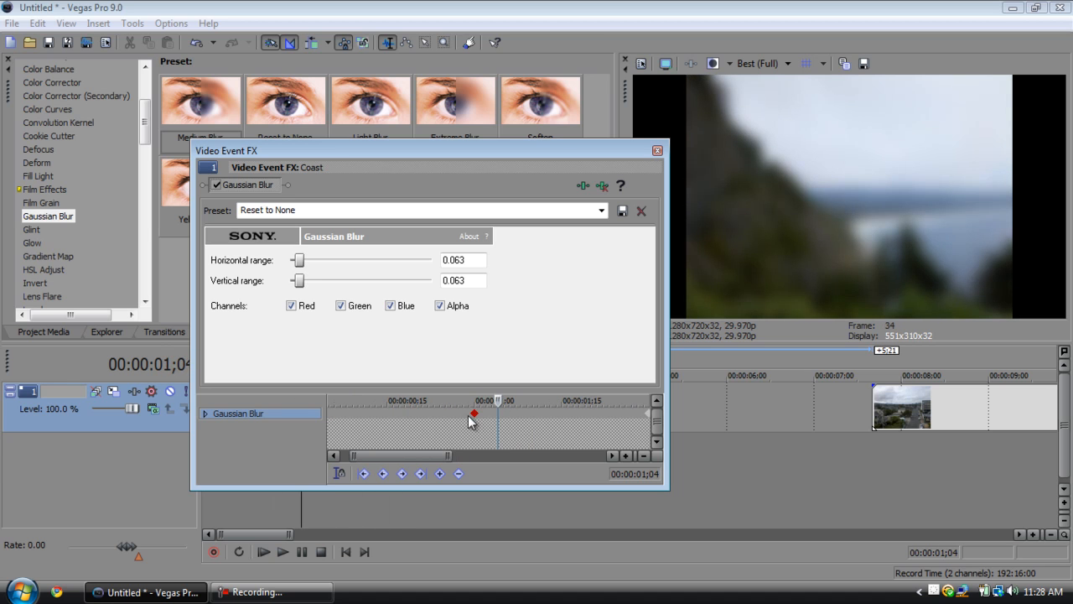
Try Fast interpolation on the keyframe at 00:00:01;00 and switch it back to Linear.
right_click(472, 414)
click(521, 339)
right_click(474, 414)
click(519, 332)
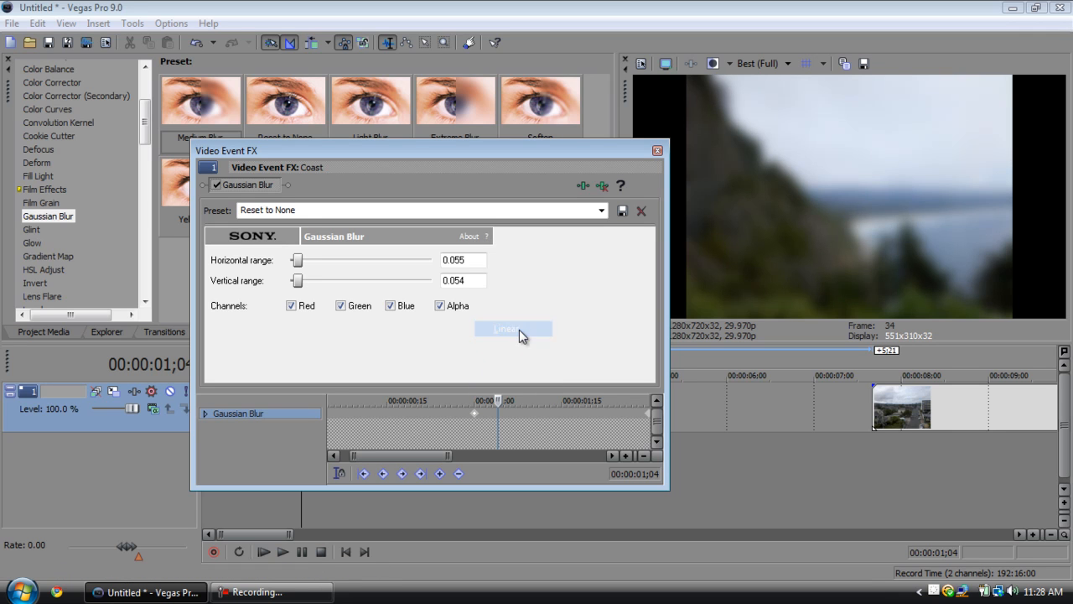